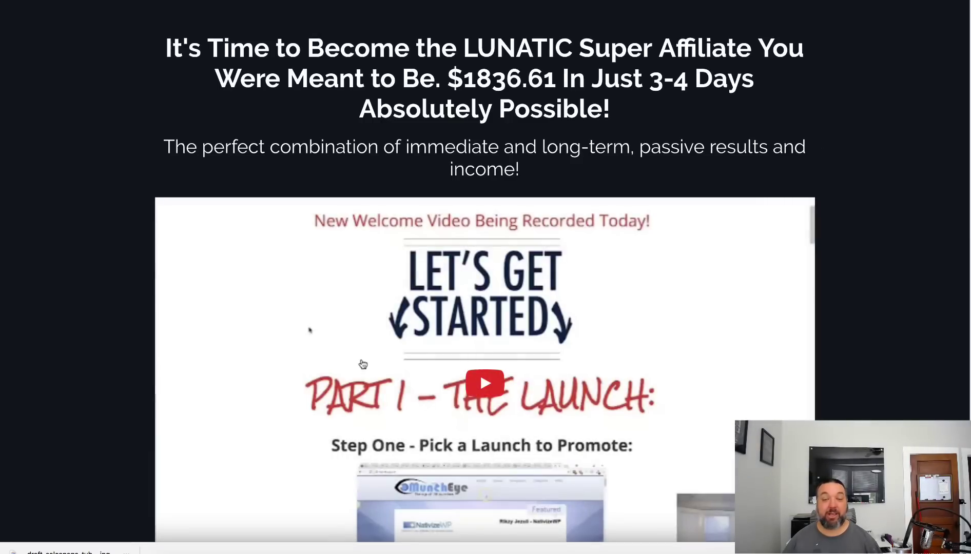
- Scroll down through the bonus page past each bonus box
drag(165, 42, 636, 178)
click(491, 108)
scroll(491, 147, down, 1)
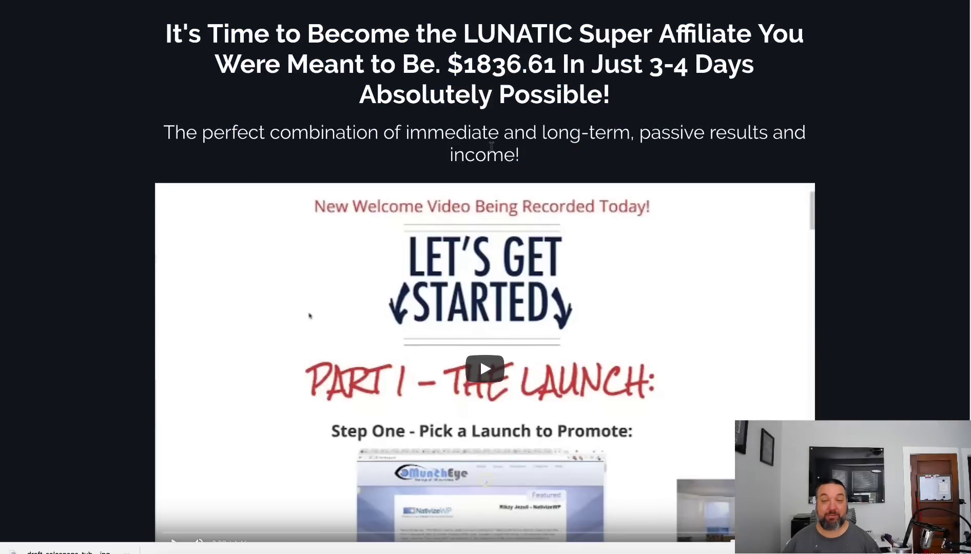
scroll(491, 147, down, 2)
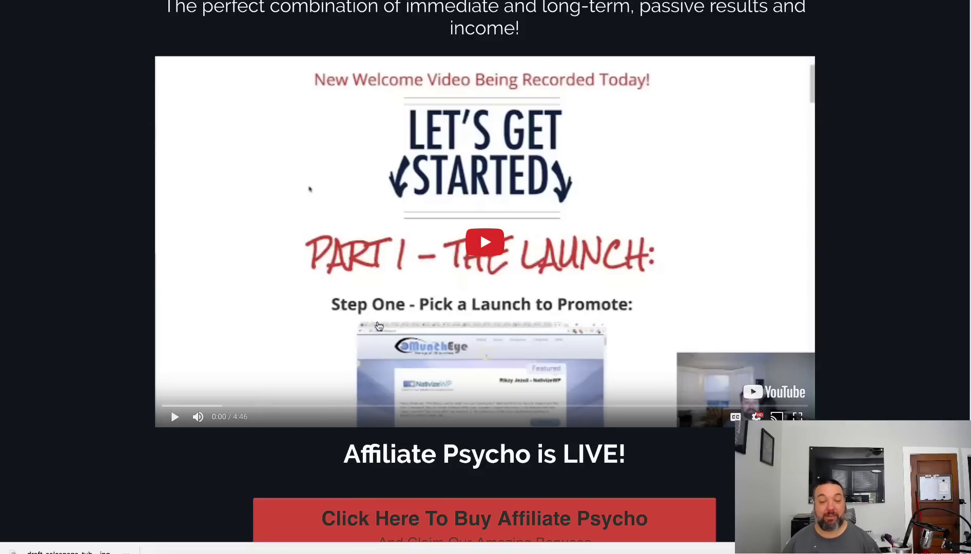
scroll(379, 326, down, 3)
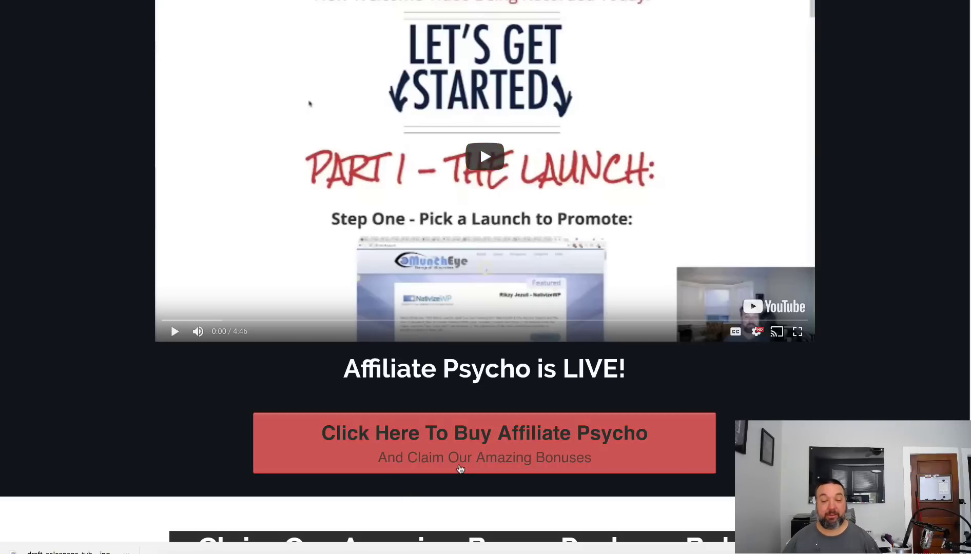
scroll(464, 458, down, 20)
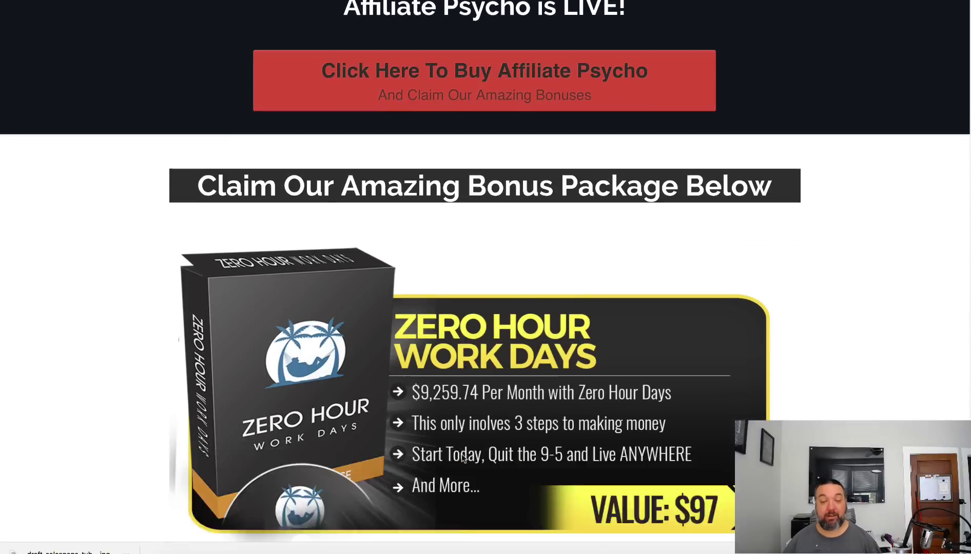
scroll(403, 304, down, 3)
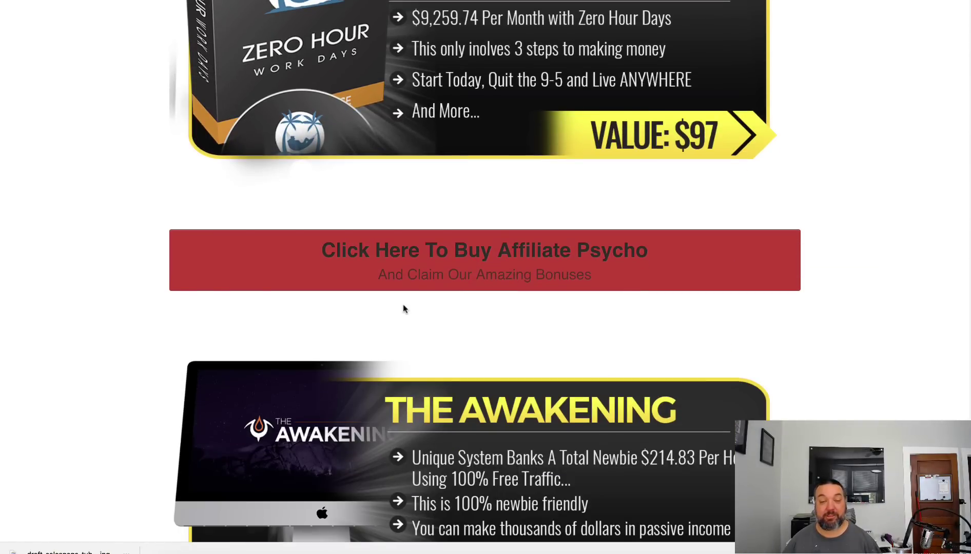
scroll(403, 304, down, 10)
scroll(404, 306, down, 20)
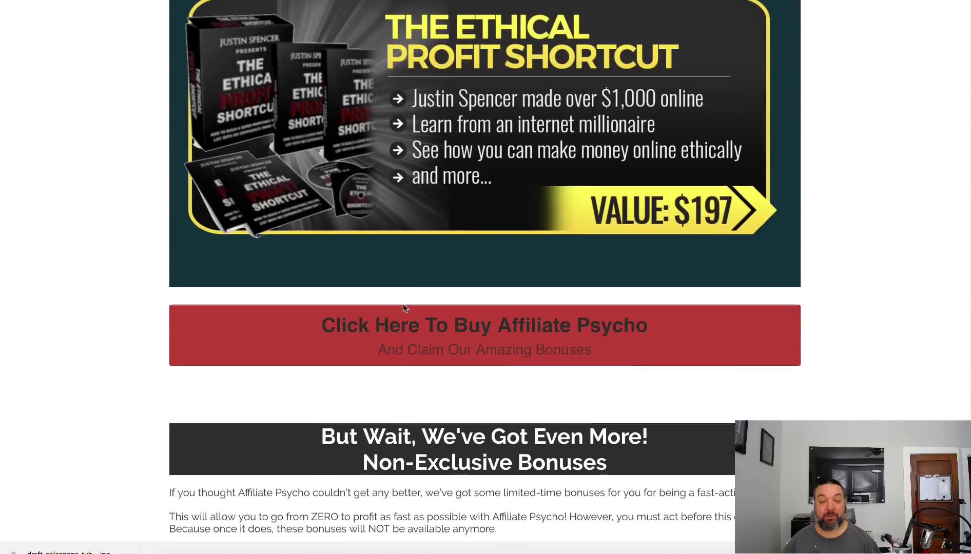
scroll(402, 304, down, 10)
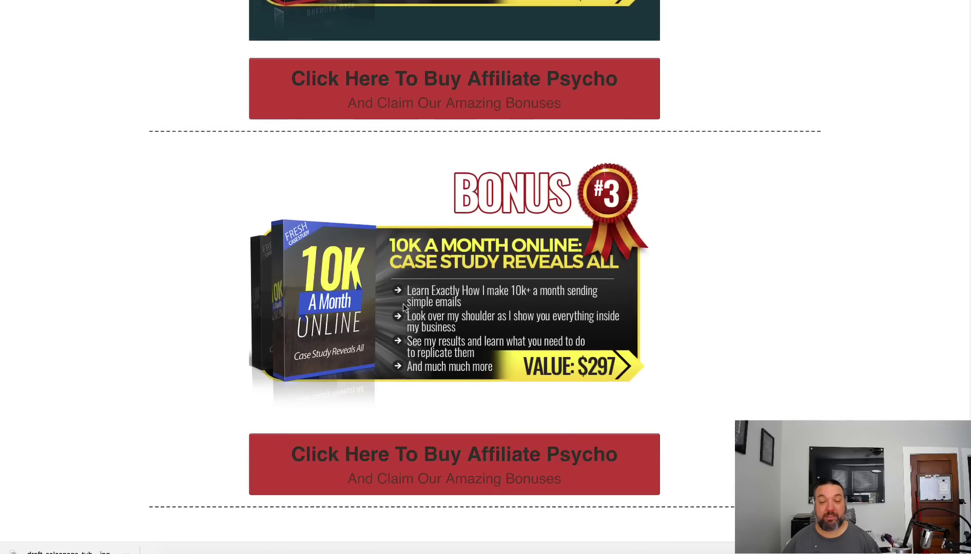
- Follow a red 'Click Here To Buy Affiliate Psycho' button to the offer page
scroll(403, 306, up, 20)
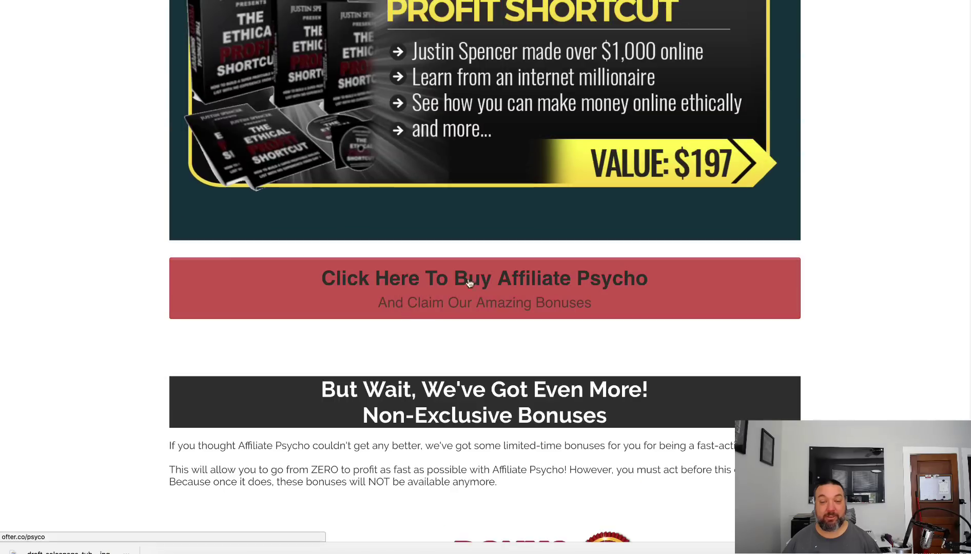
scroll(453, 341, up, 6)
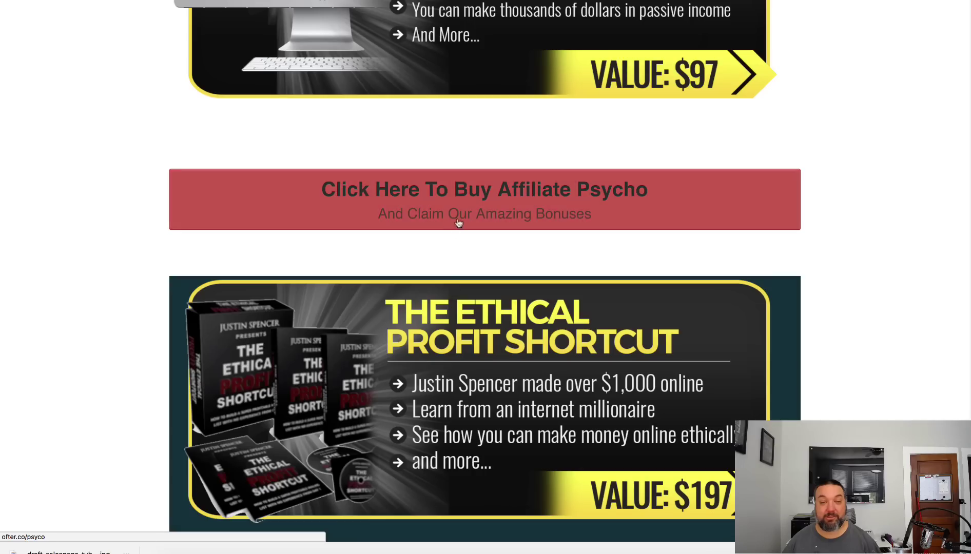
scroll(468, 206, up, 6)
click(483, 62)
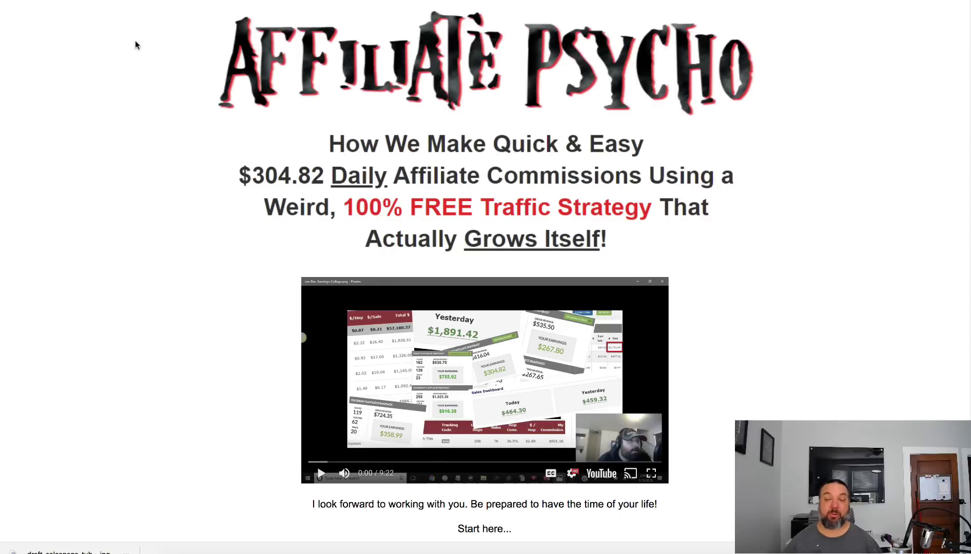
- Scroll the Affiliate Psycho sales page down to the $17 price box
scroll(159, 129, down, 1)
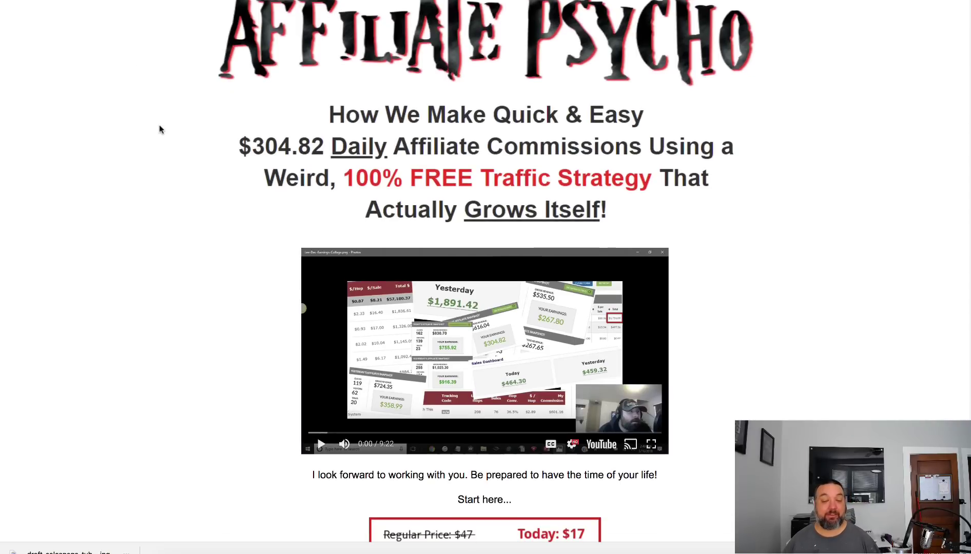
scroll(159, 129, down, 1)
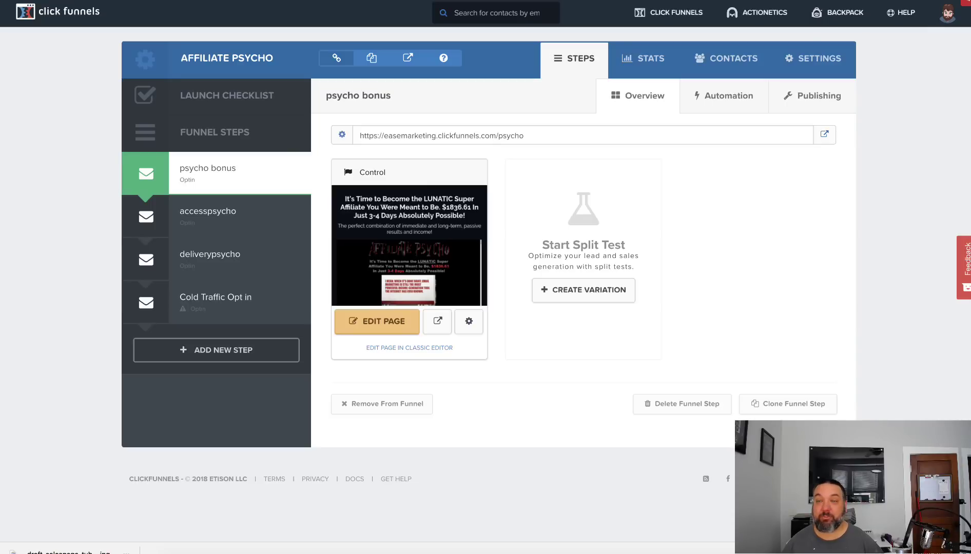
- Open jvzoo.com in a new tab and go to Affiliates > Approved Products
key(super+t)
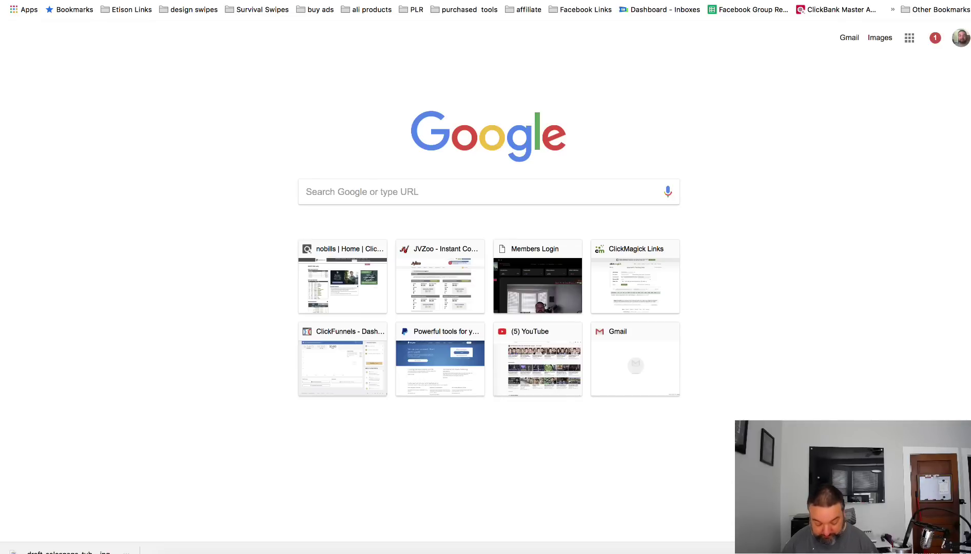
text(jvzoo)
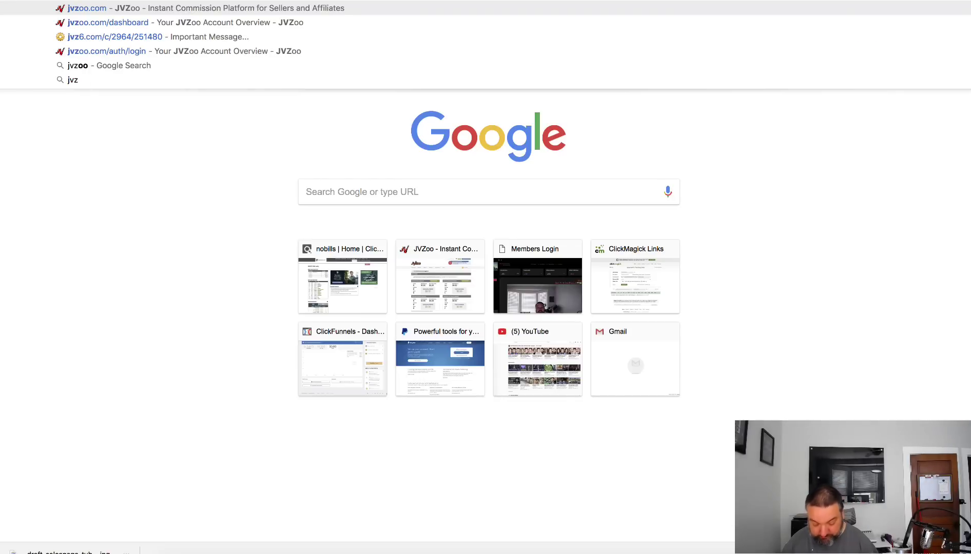
key(Return)
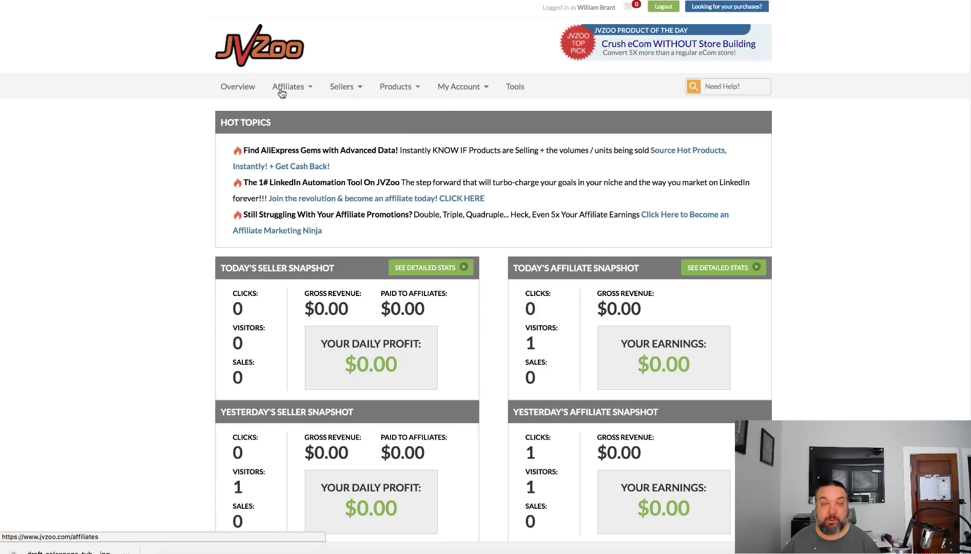
mouse_move(286, 90)
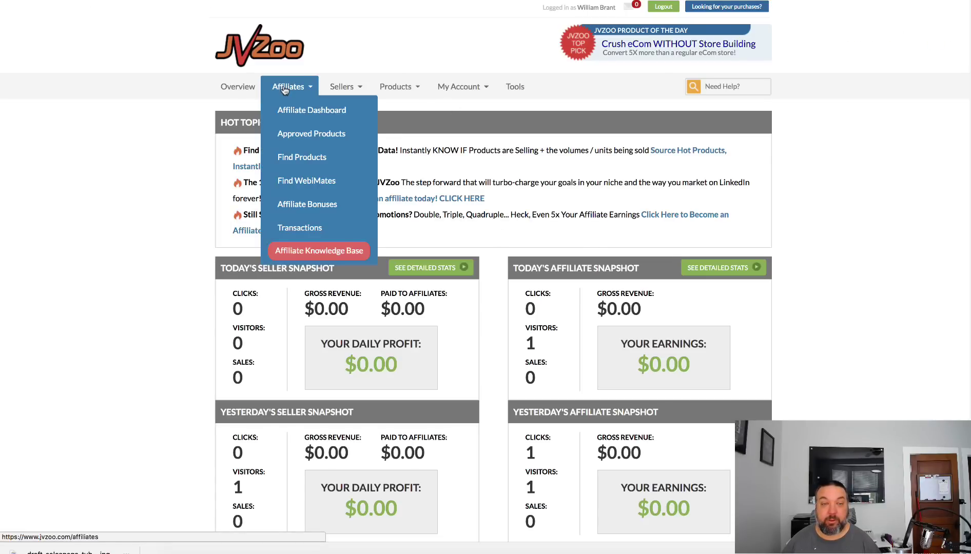
click(285, 129)
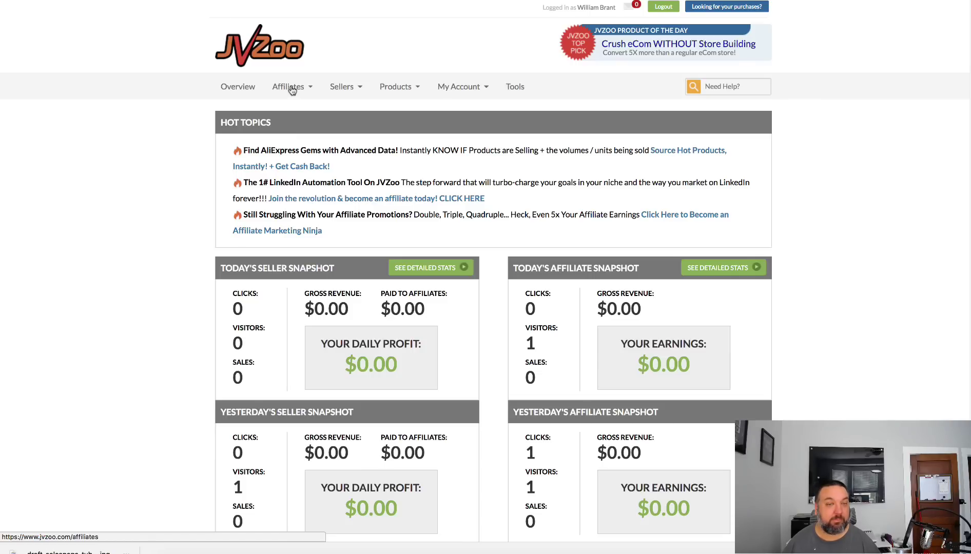
- View the affiliate link for HQ Biz In a Box Monthly, then close the popup
scroll(177, 347, down, 3)
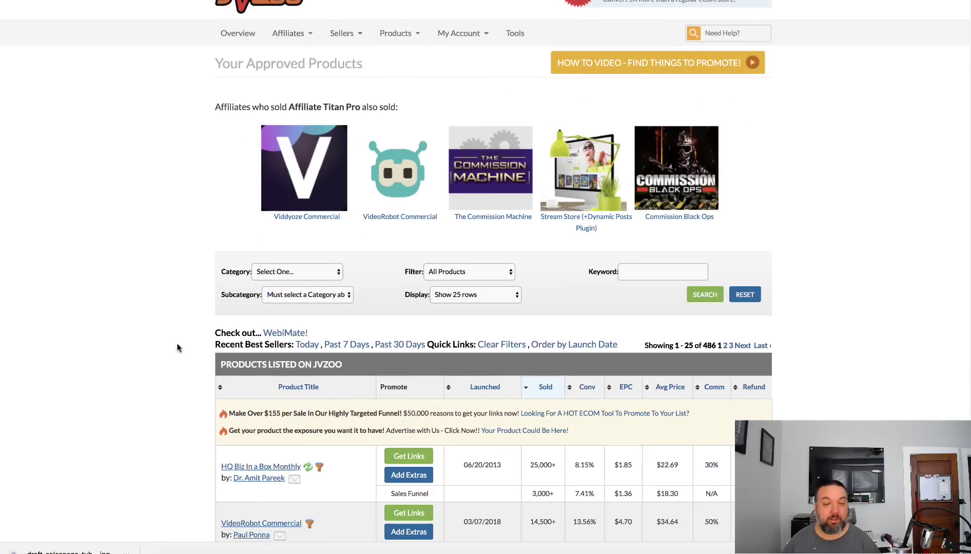
scroll(177, 348, down, 2)
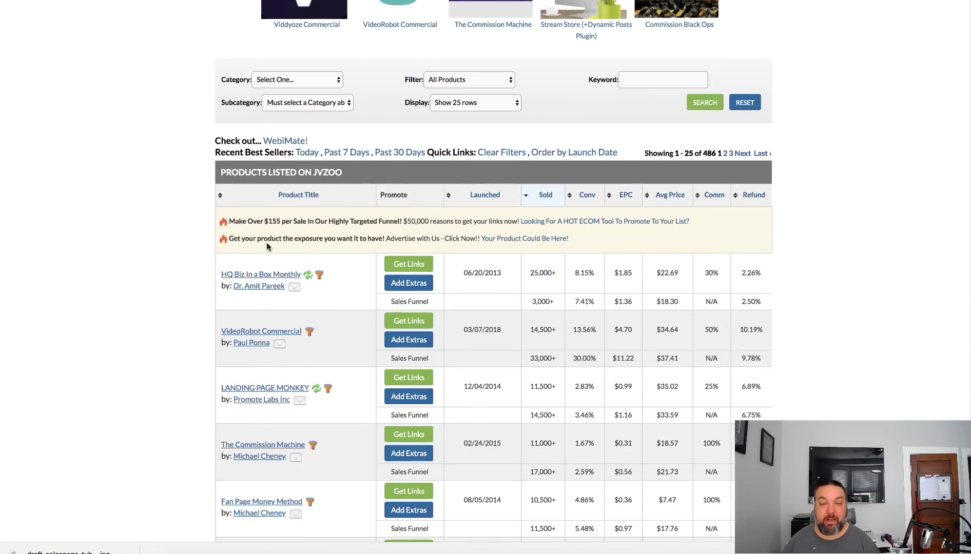
scroll(247, 300, down, 1)
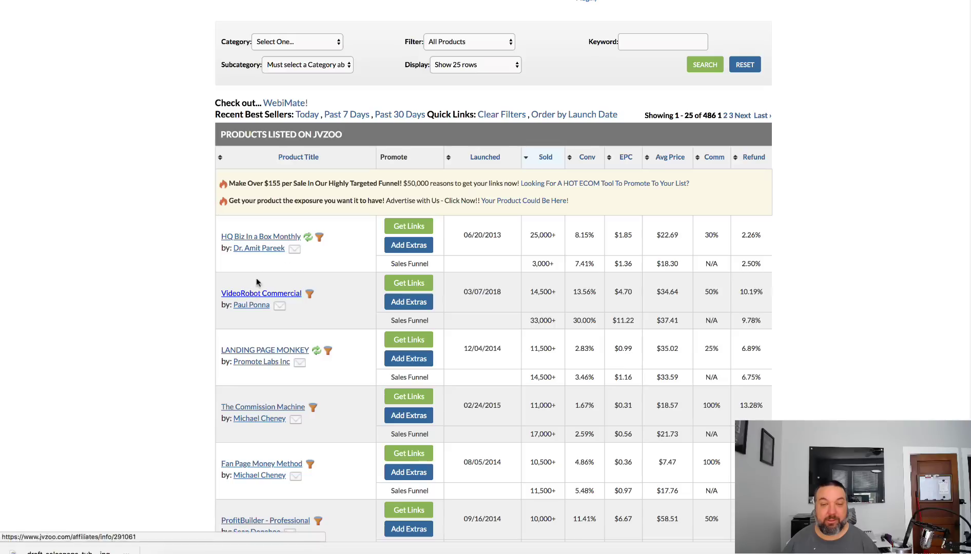
click(420, 232)
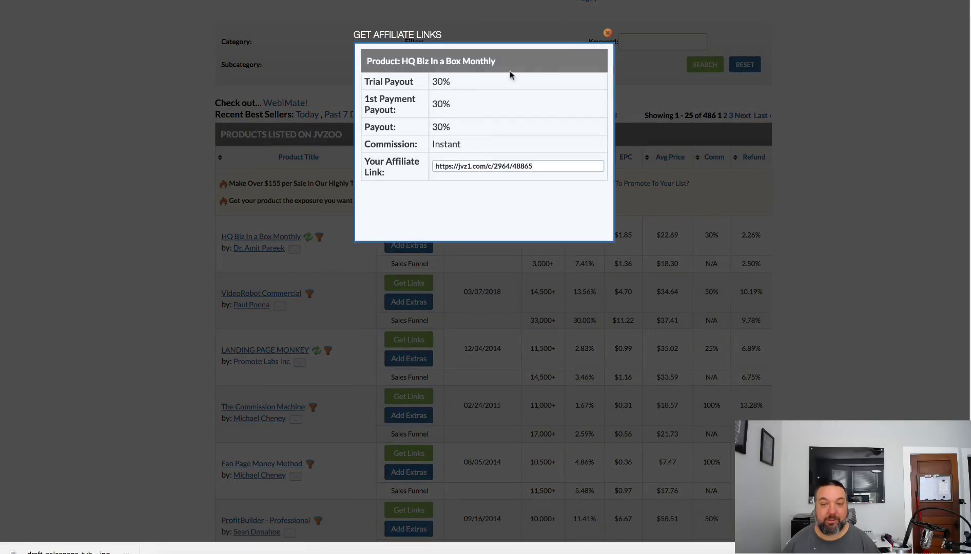
click(607, 32)
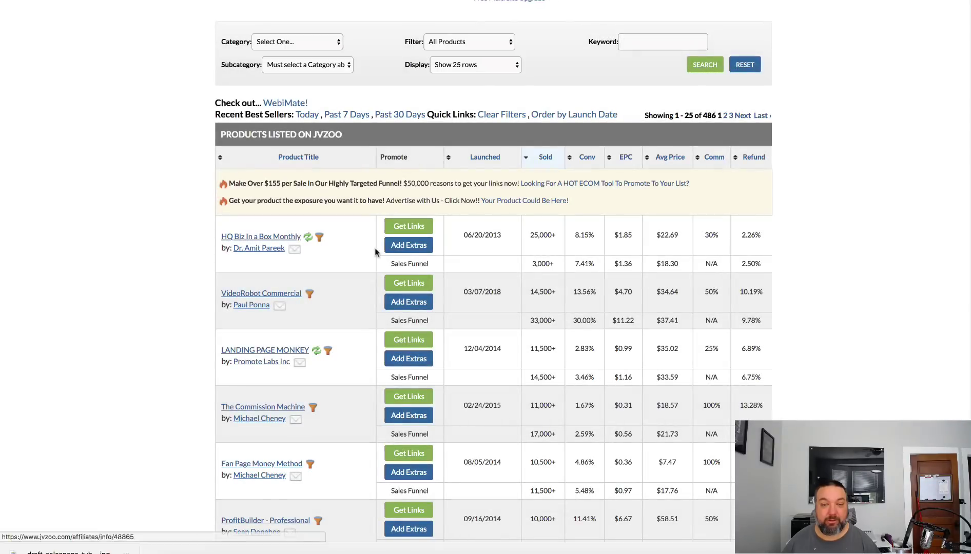
- Open Add Extras for HQ Biz In a Box Monthly and expand the Add Bonus form's Bonus Name field
click(397, 250)
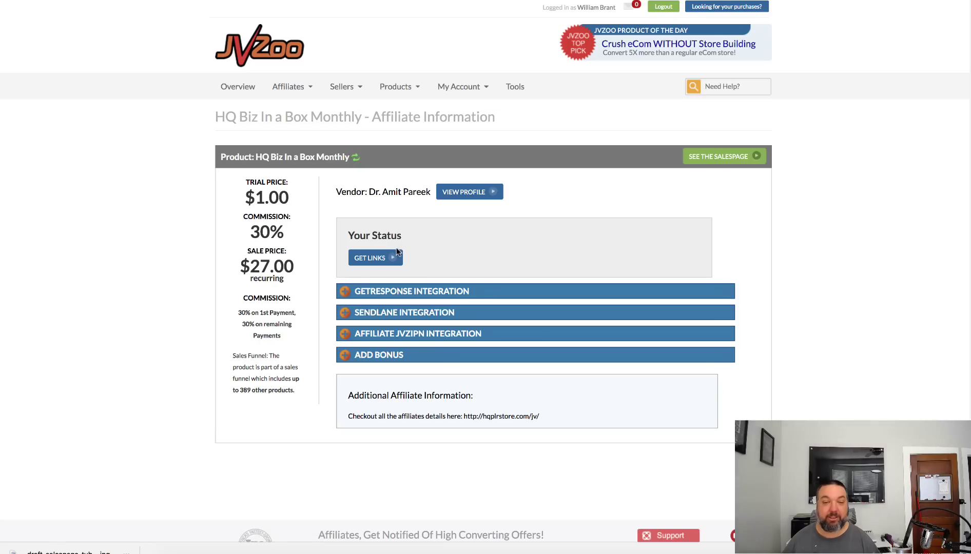
click(343, 359)
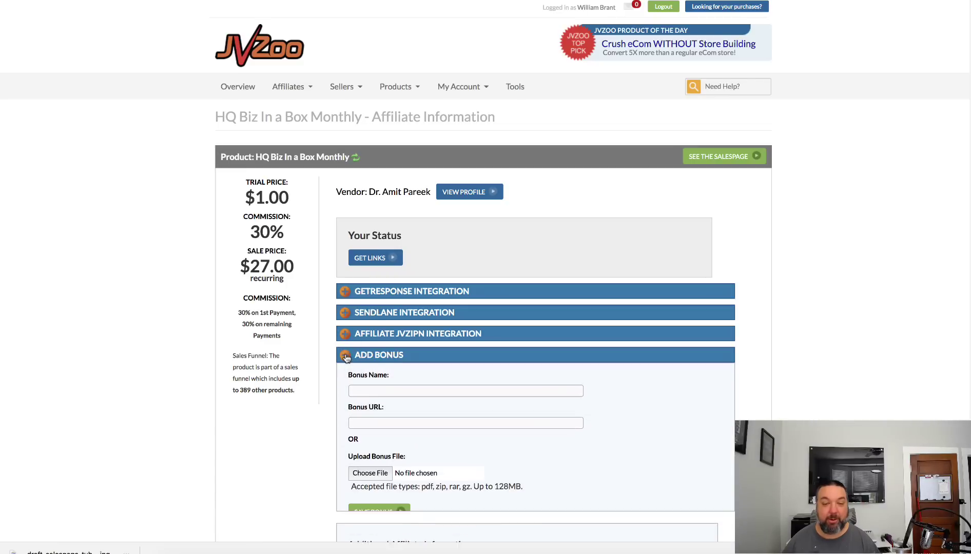
click(368, 392)
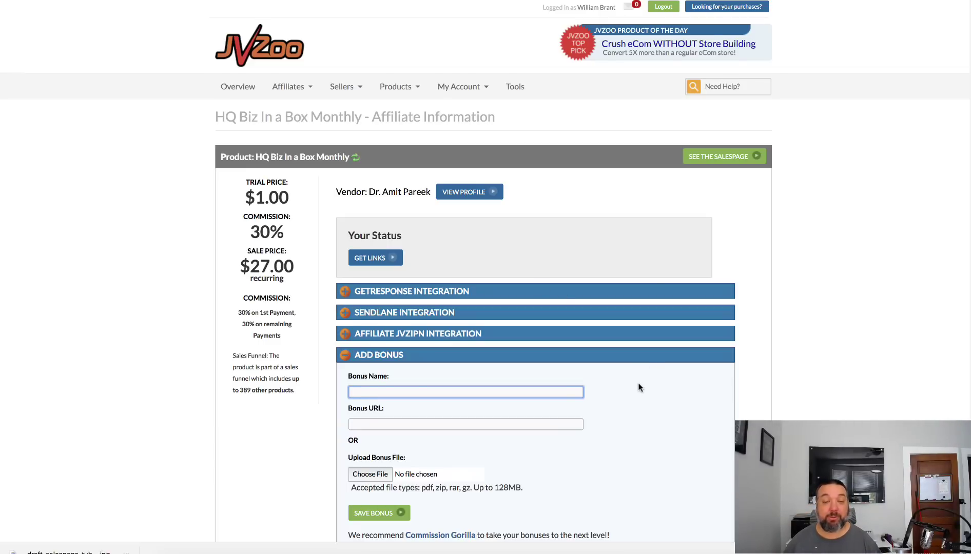
scroll(639, 388, down, 3)
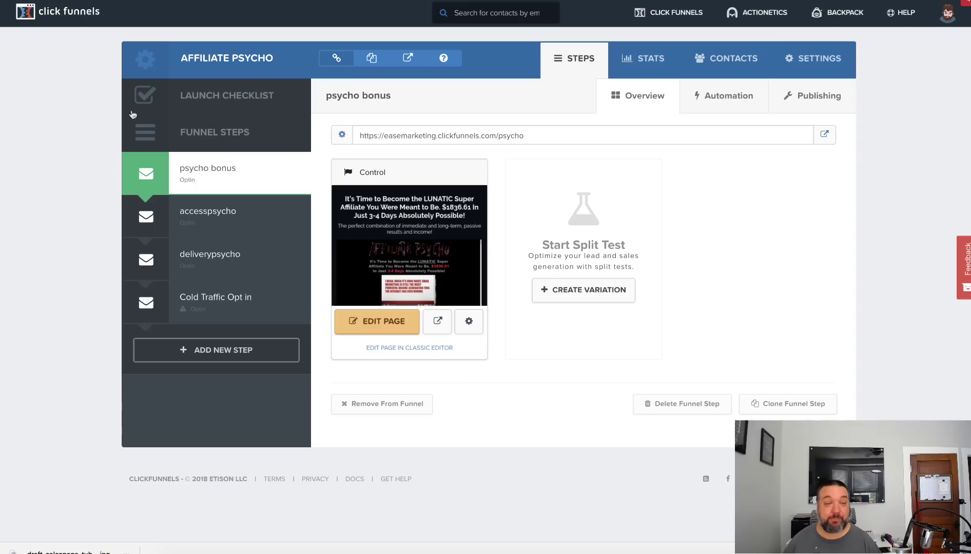
- Open the accesspsycho step and preview its live opt-in page, then close the preview
click(187, 222)
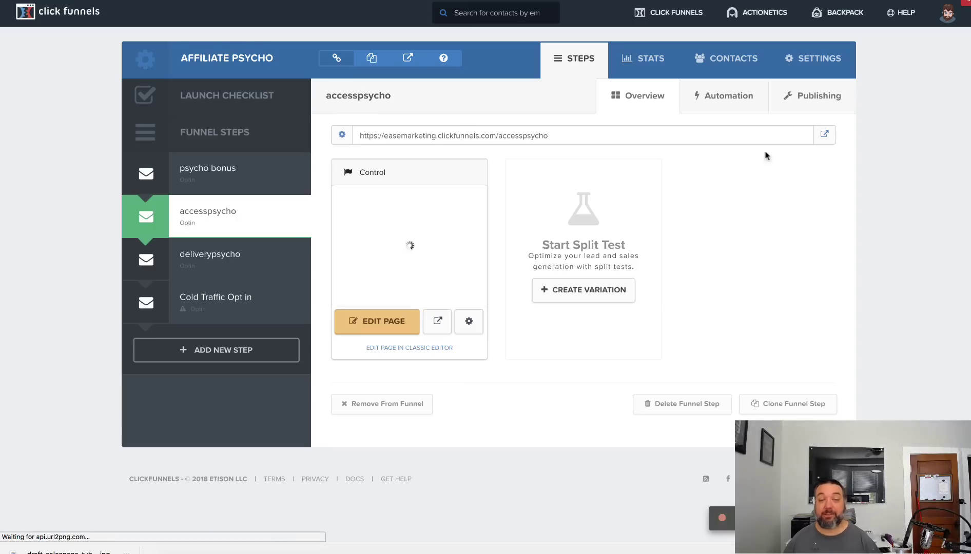
click(823, 136)
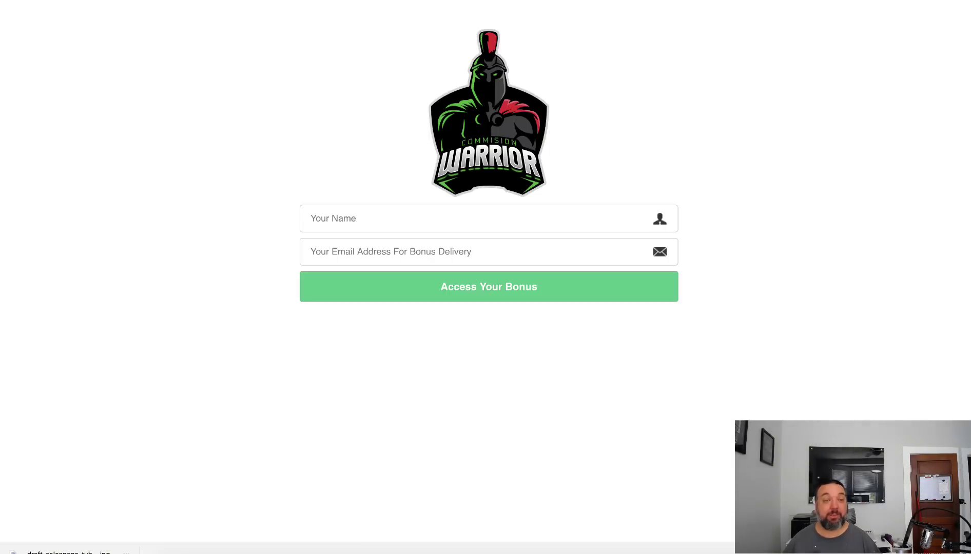
key(ctrl+w)
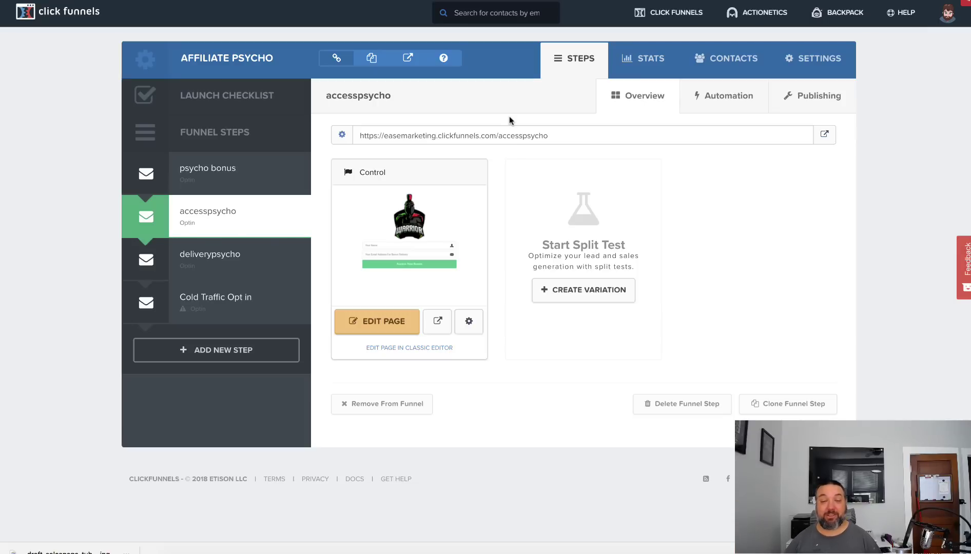
- Open the deliverypsycho step's live page and scroll through its Our Bonuses and Our Other Bonuses lists
click(222, 268)
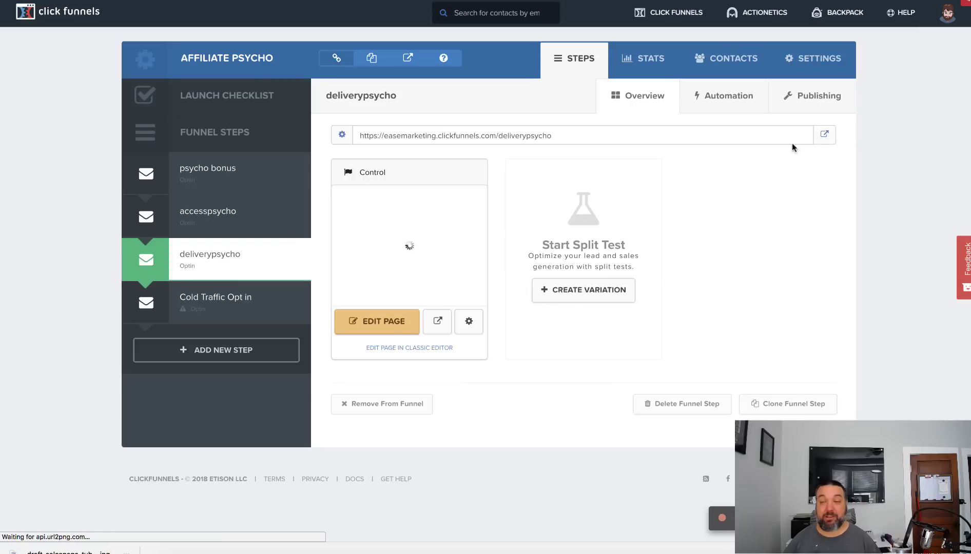
click(824, 134)
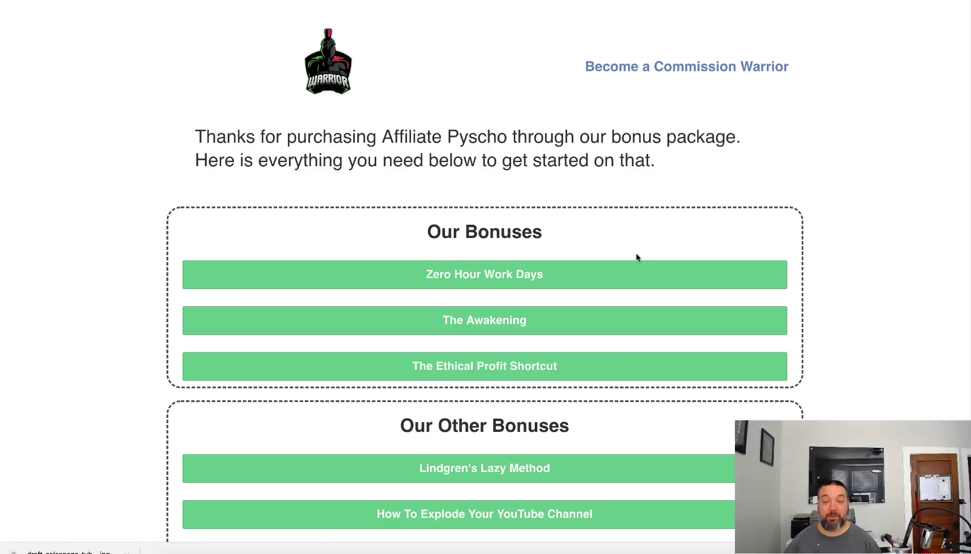
scroll(605, 258, down, 3)
scroll(580, 259, down, 4)
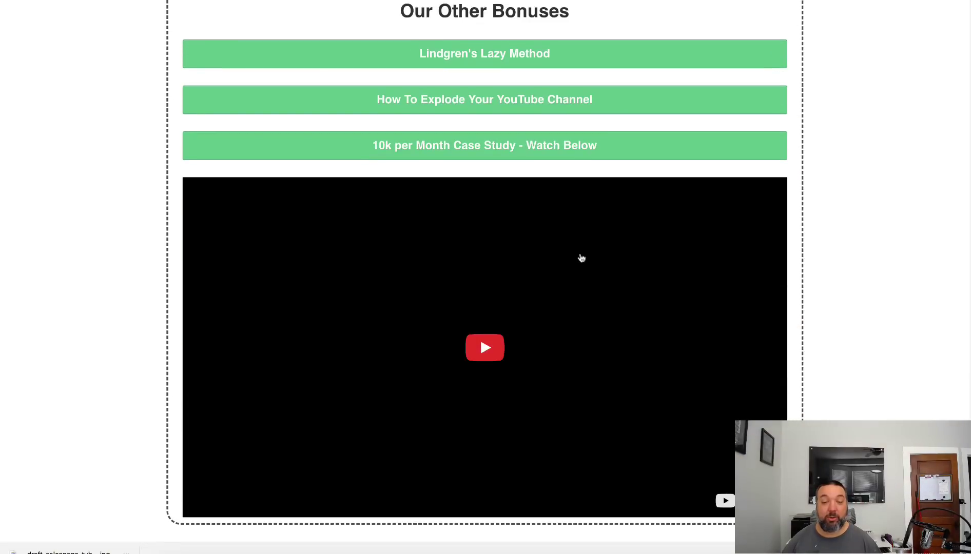
scroll(579, 256, up, 5)
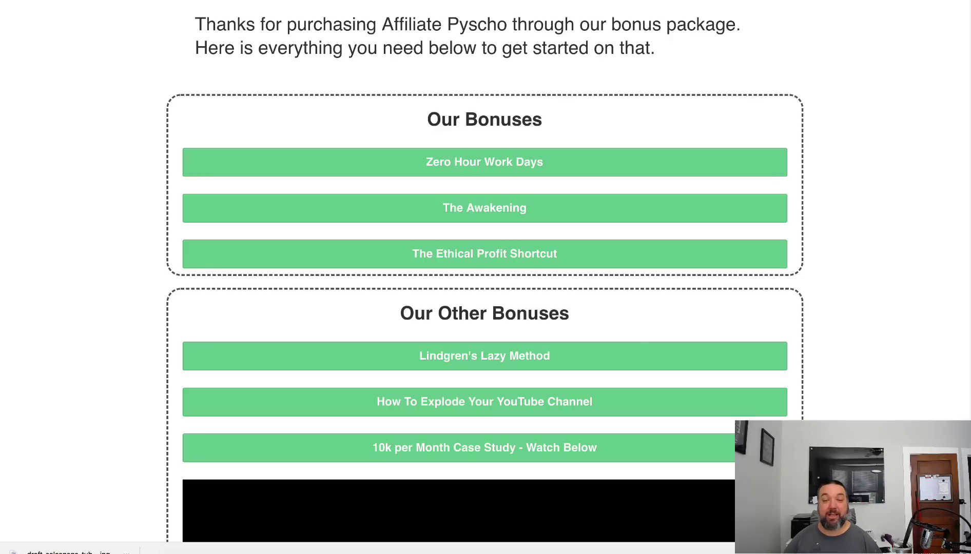
scroll(223, 301, down, 5)
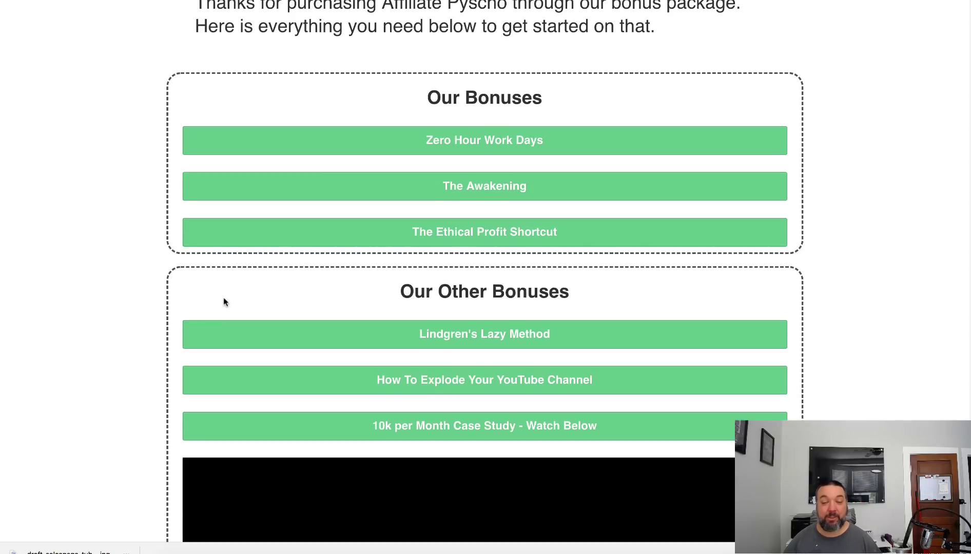
scroll(308, 59, up, 2)
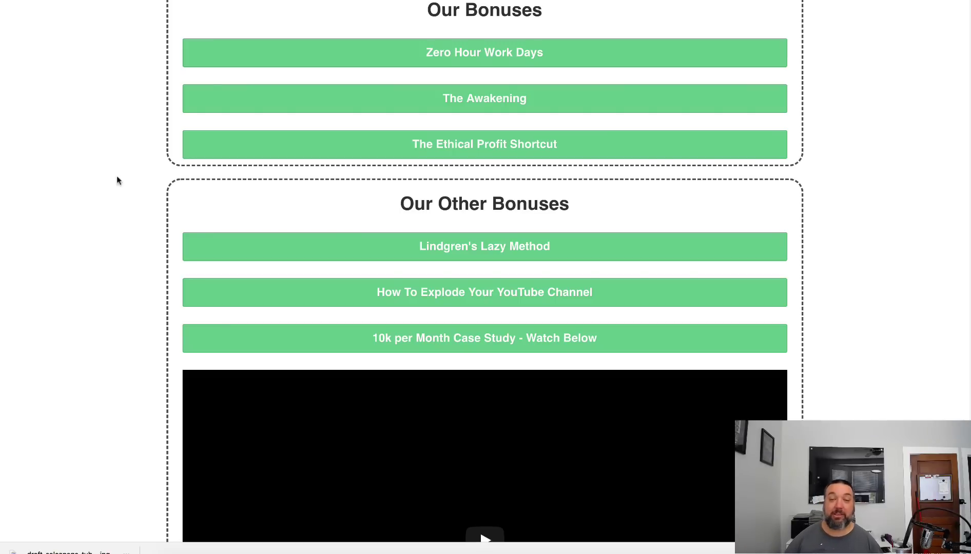
scroll(309, 116, up, 2)
scroll(173, 102, up, 5)
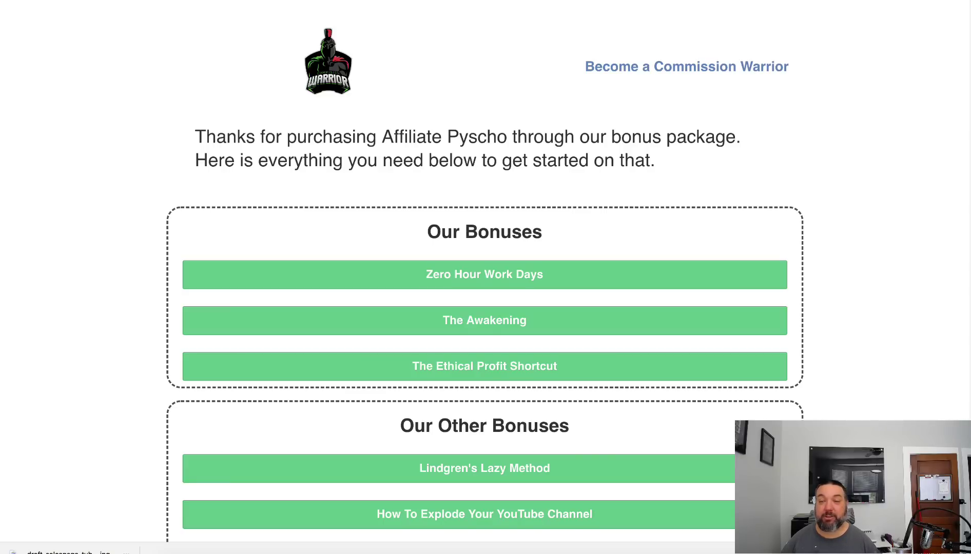
- Switch to the Bonus Vault members page and open the Bonus 1: 10K Case Study module
key(ctrl+Tab)
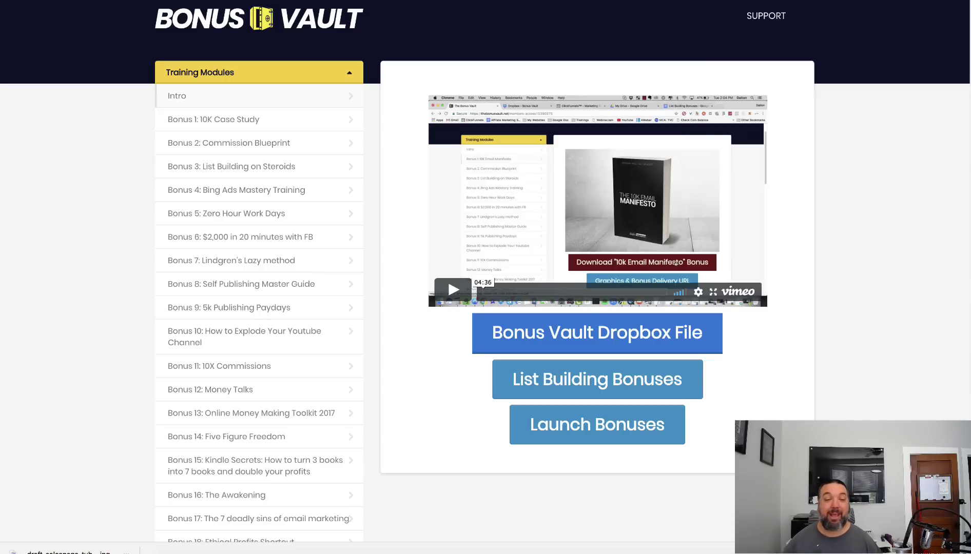
scroll(195, 260, down, 10)
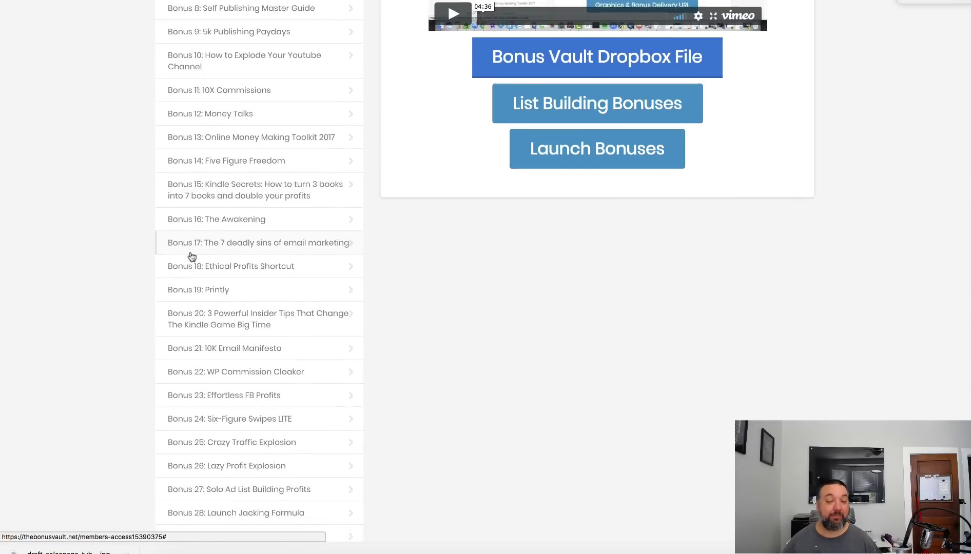
scroll(191, 256, down, 6)
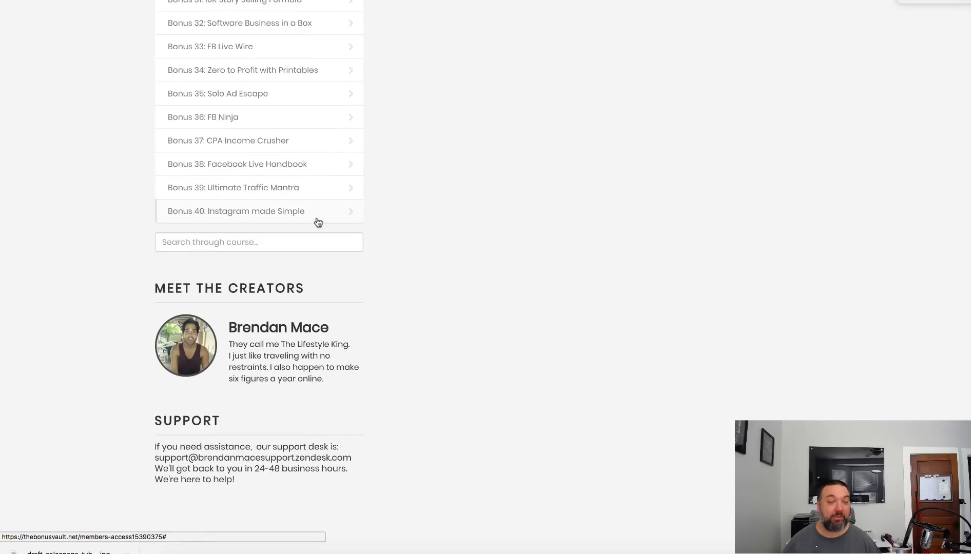
scroll(259, 211, up, 16)
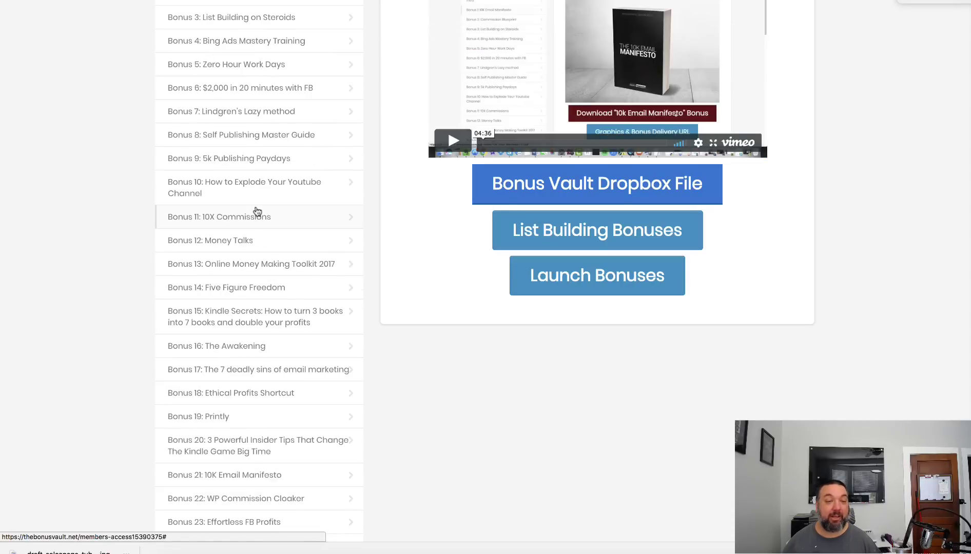
click(213, 56)
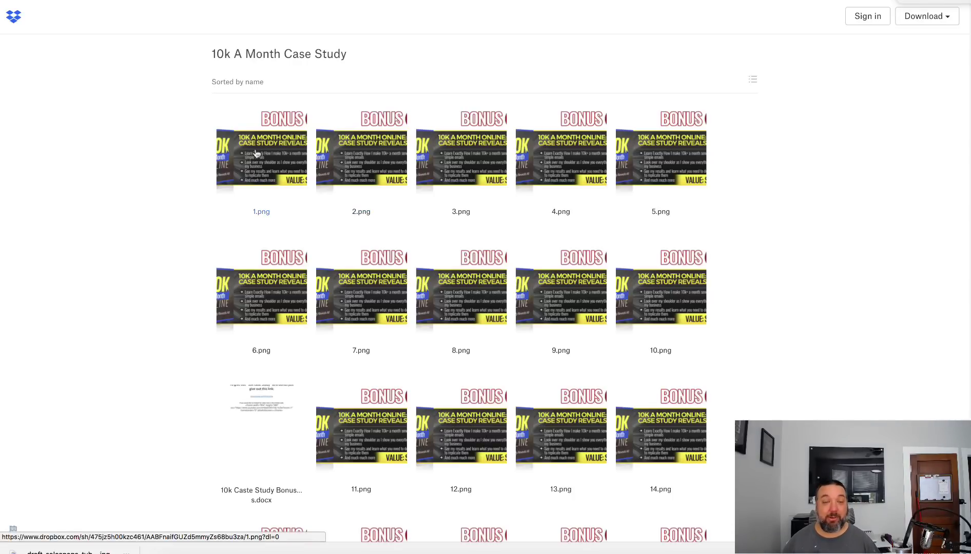
- Preview 3.png in the 10k A Month Case Study folder, then open the deliverypsycho page in the editor
click(474, 161)
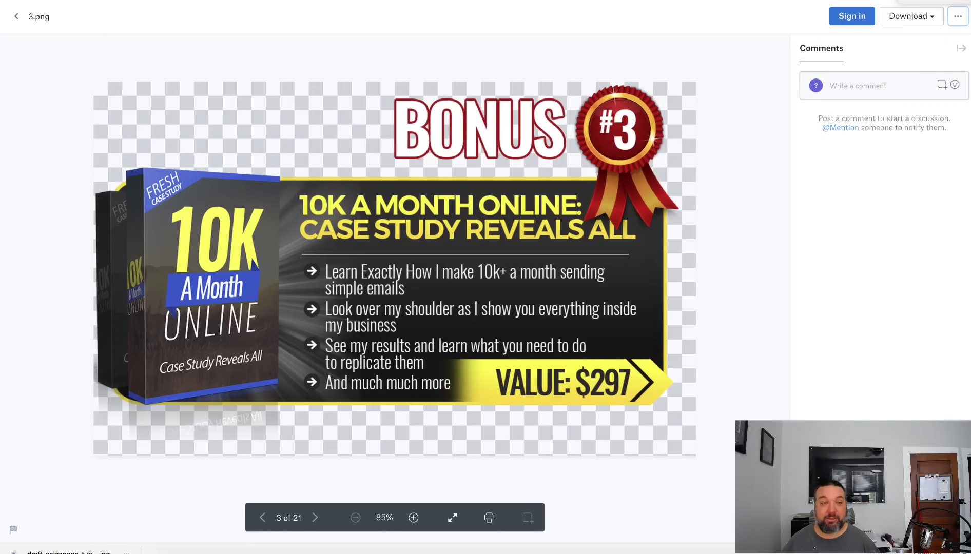
key(Escape)
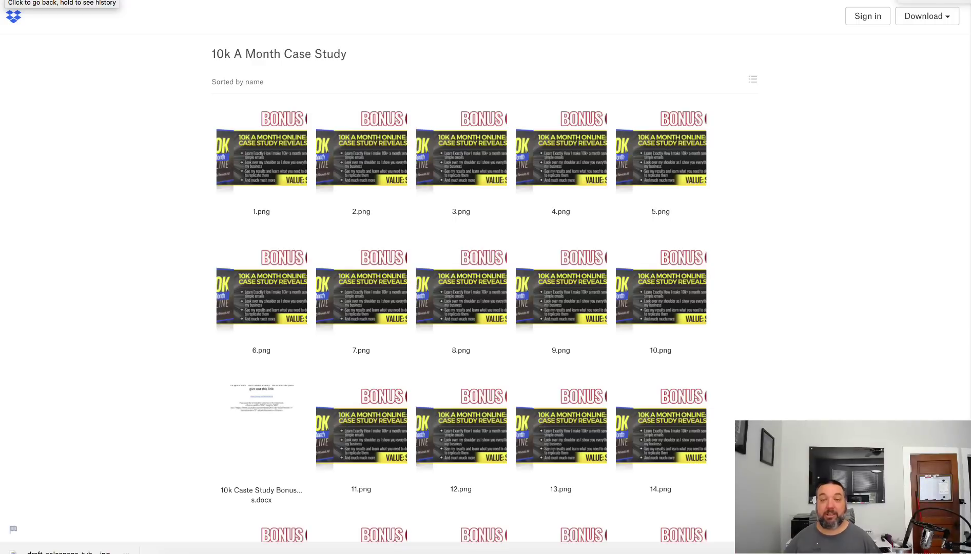
scroll(267, 410, down, 1)
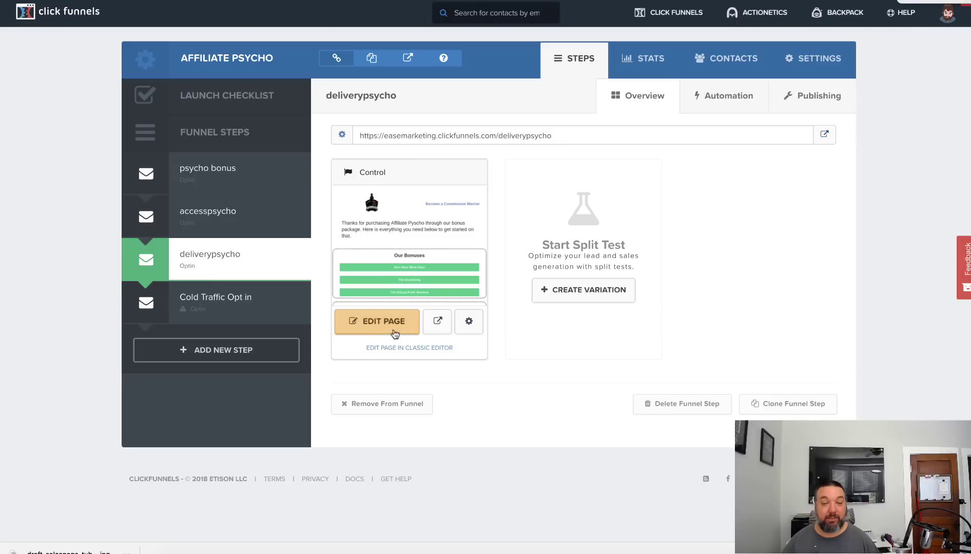
click(393, 326)
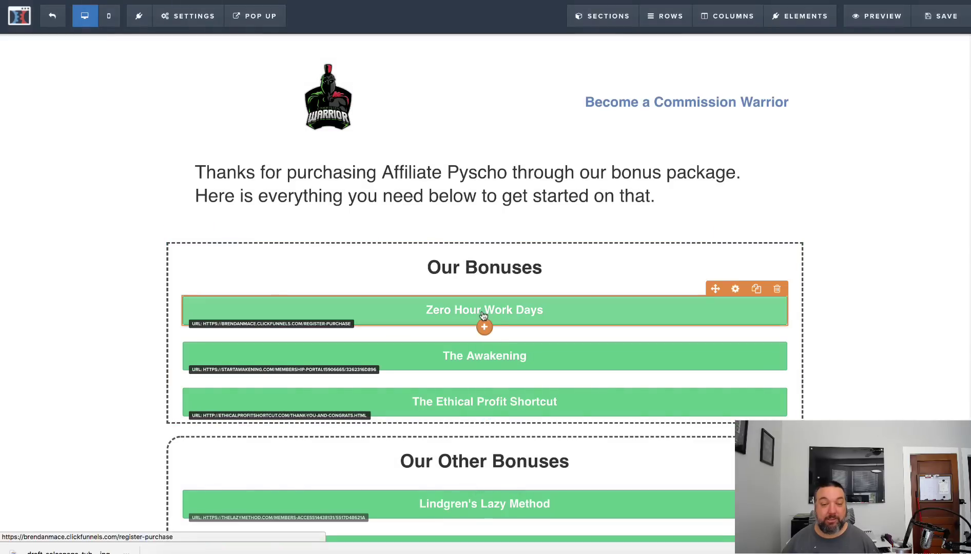
- Clear the URL action on the Zero Hour Work Days button, then exit the page editor
click(483, 315)
click(914, 145)
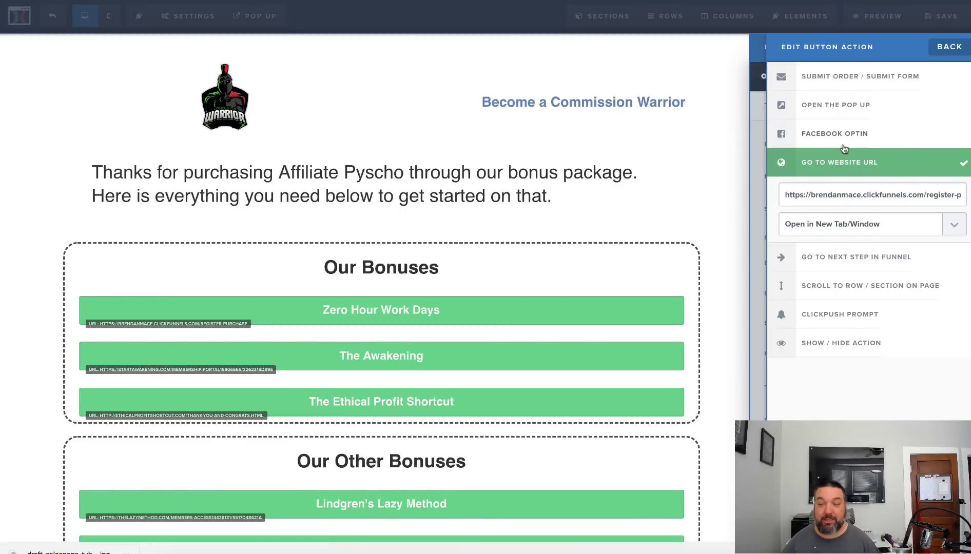
triple_click(809, 194)
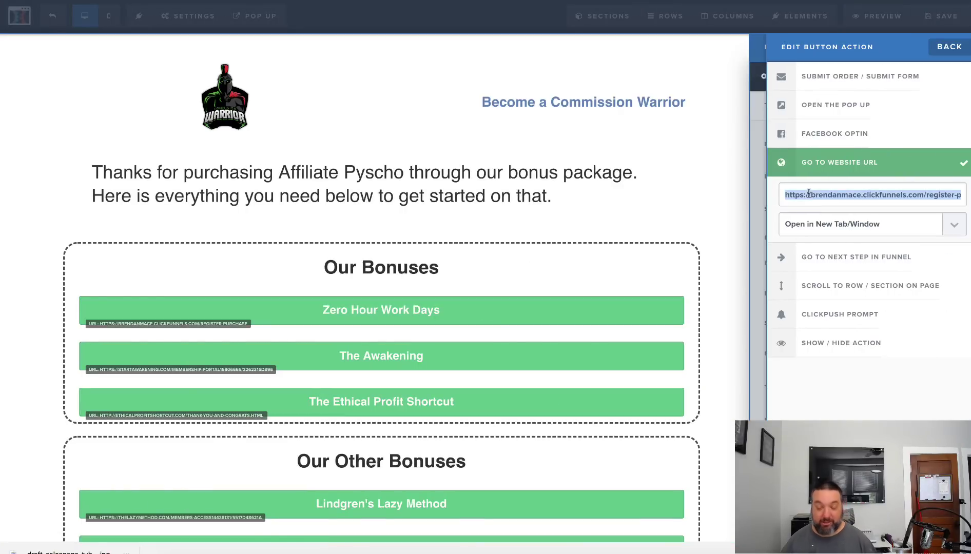
text(b)
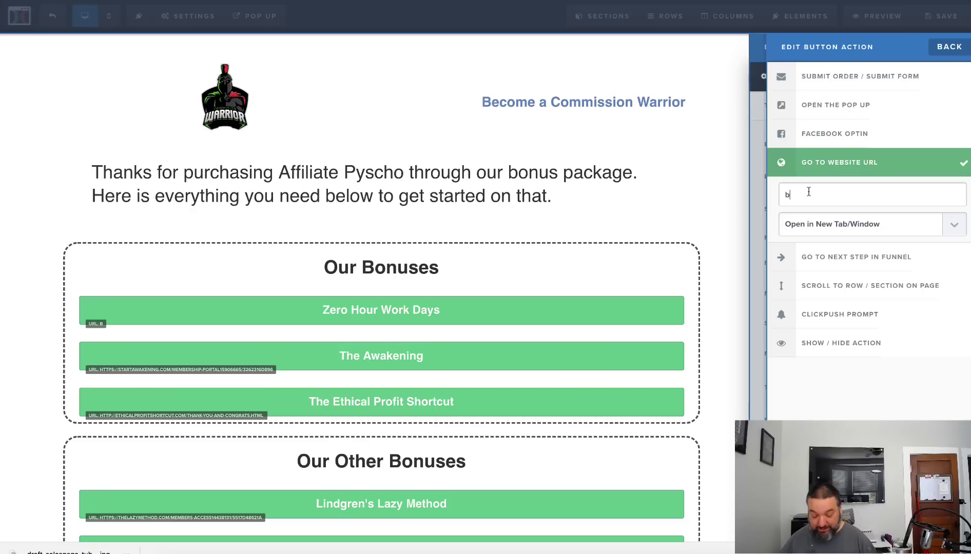
key(BackSpace)
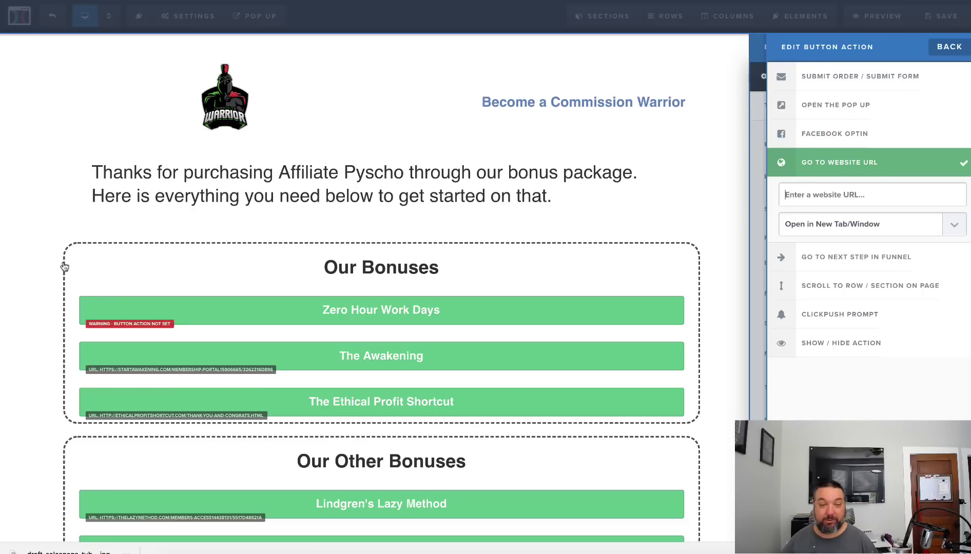
click(53, 22)
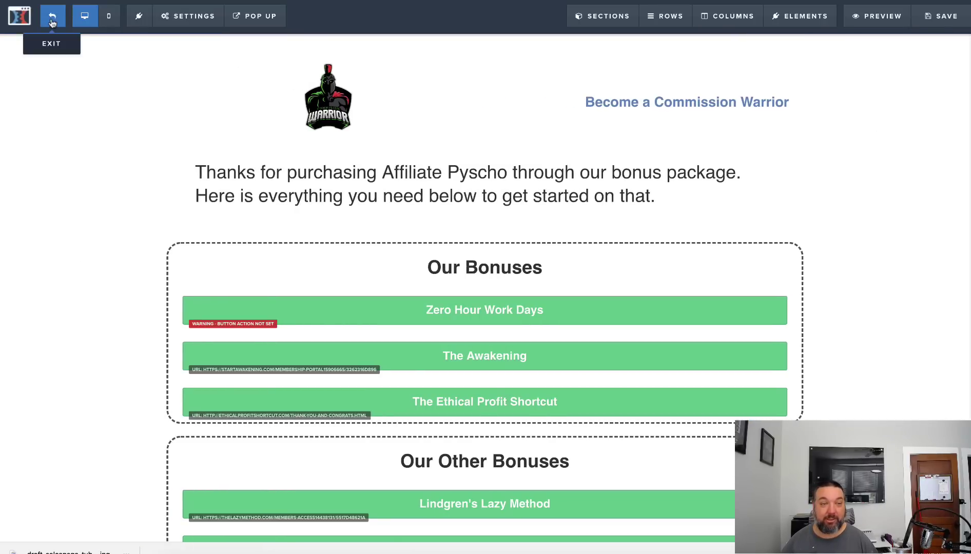
click(53, 21)
click(609, 157)
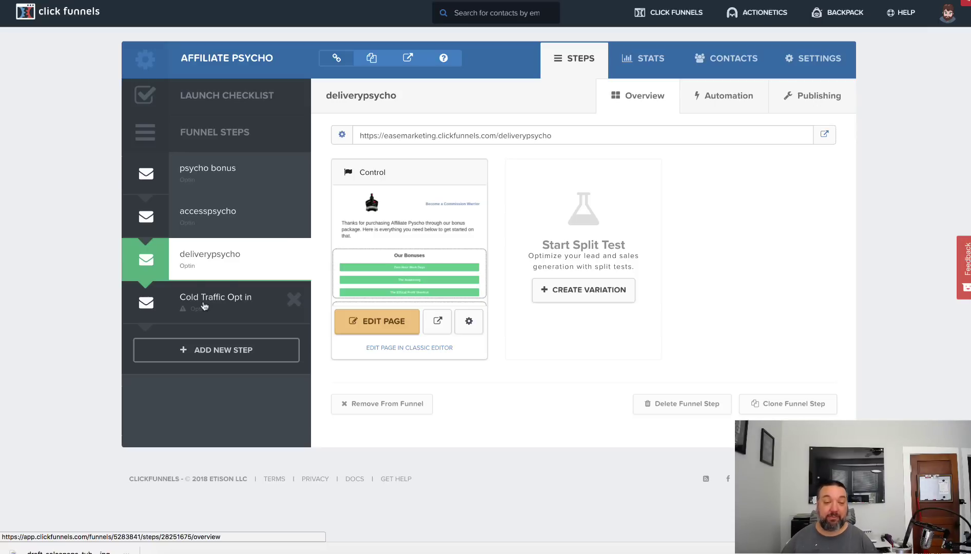
- Build the Cold Traffic Opt in step from the Super Clean Optin template
click(204, 306)
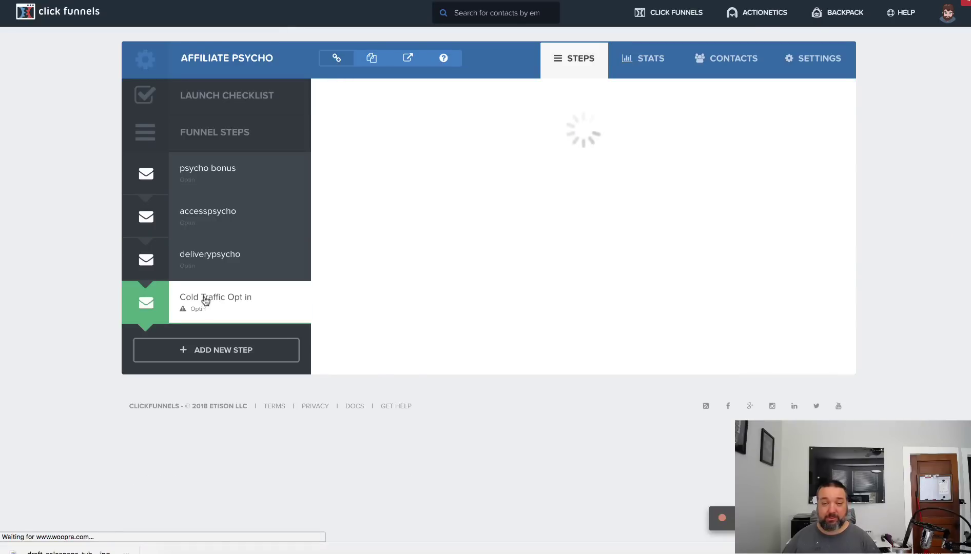
mouse_move(422, 236)
scroll(447, 246, down, 5)
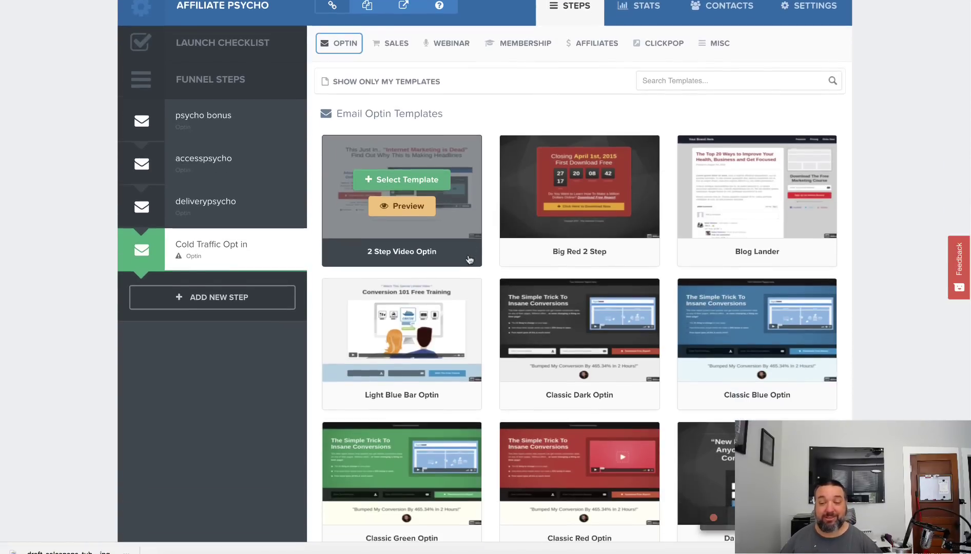
scroll(469, 260, down, 4)
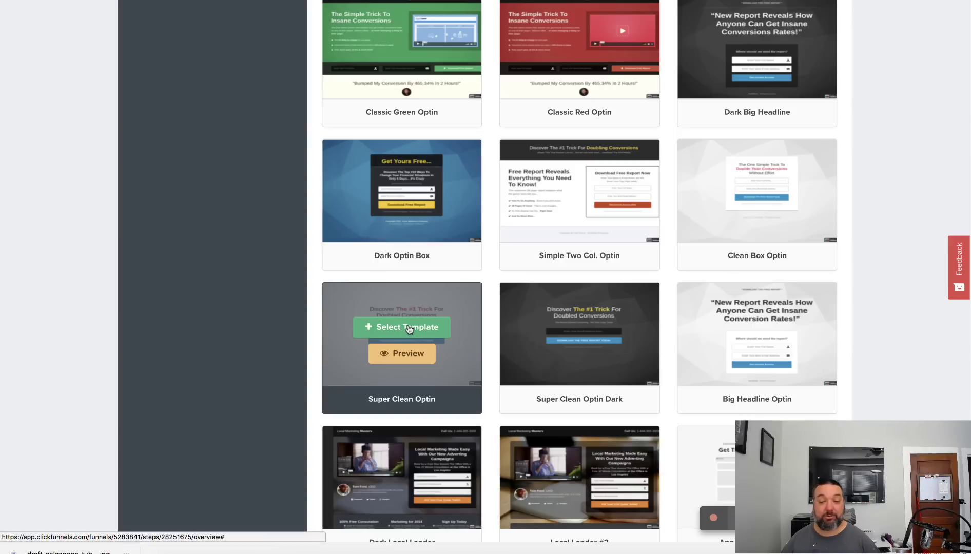
click(409, 329)
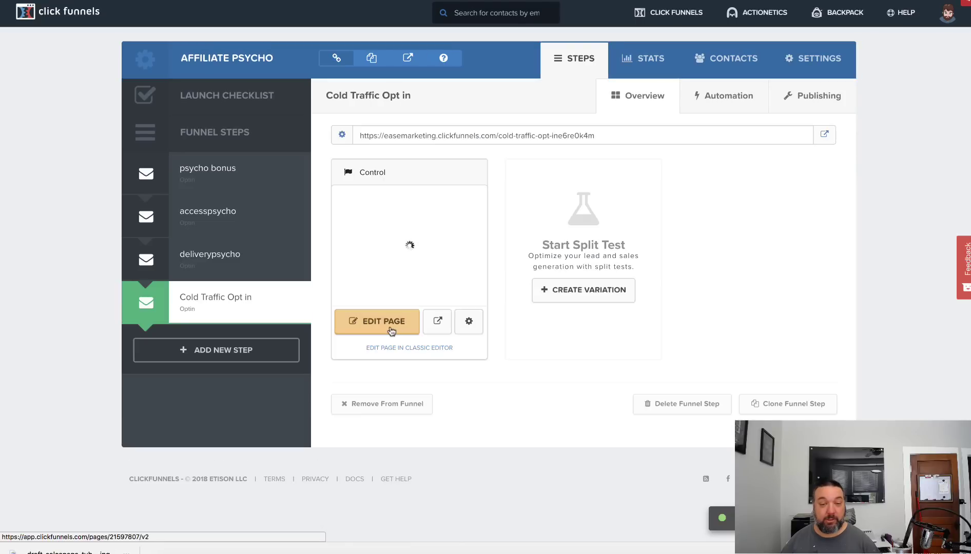
- Scroll the Affiliate Psycho sales page down to 'Are There Any Bonuses?' and back to the top
click(391, 328)
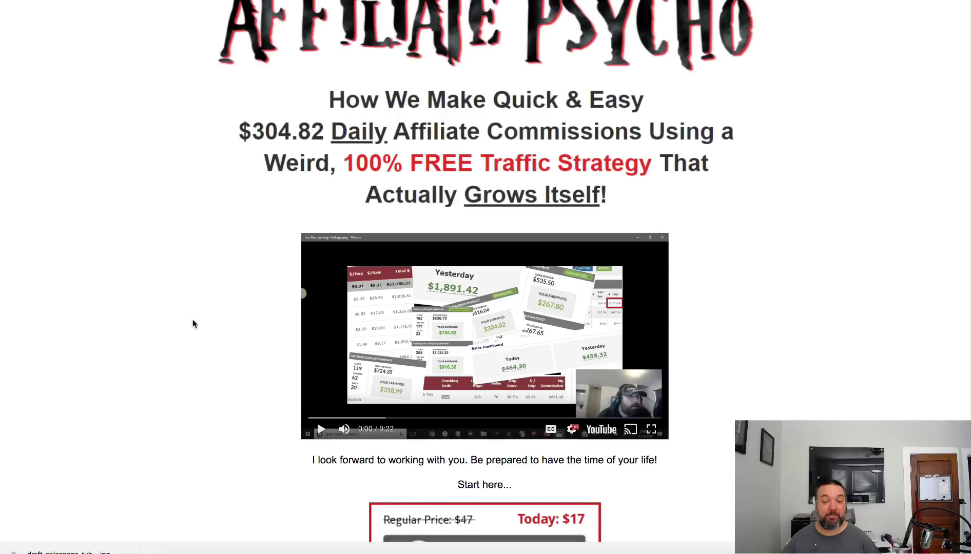
scroll(193, 324, down, 5)
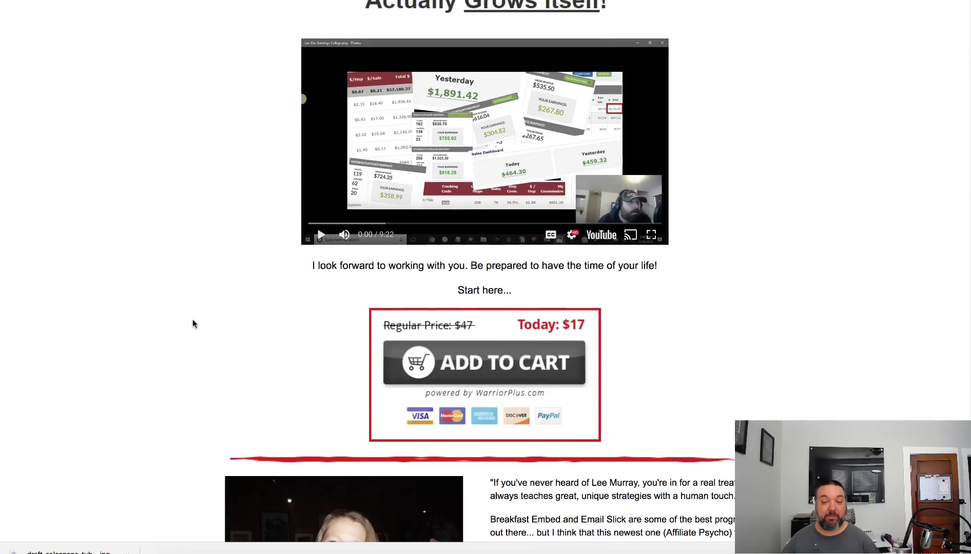
scroll(192, 323, up, 5)
scroll(193, 322, down, 12)
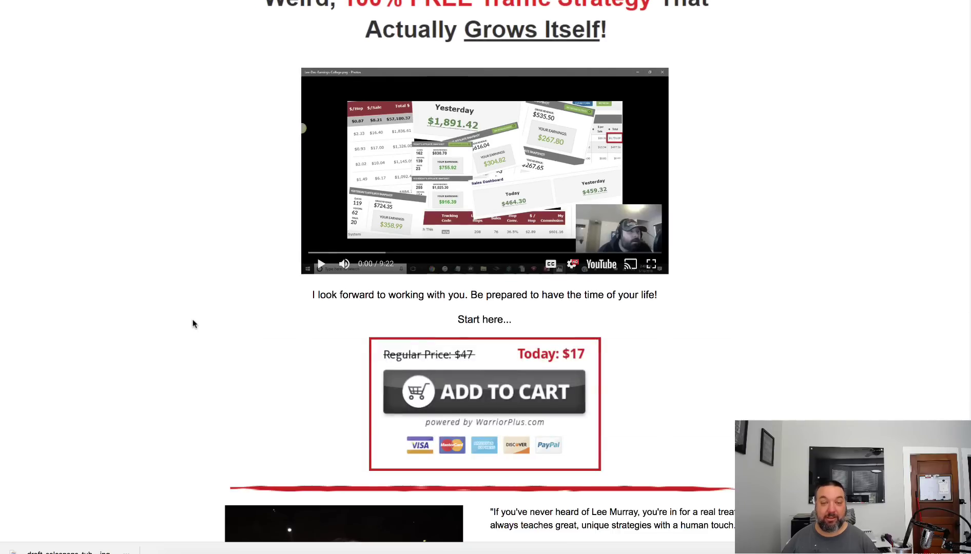
scroll(192, 324, down, 20)
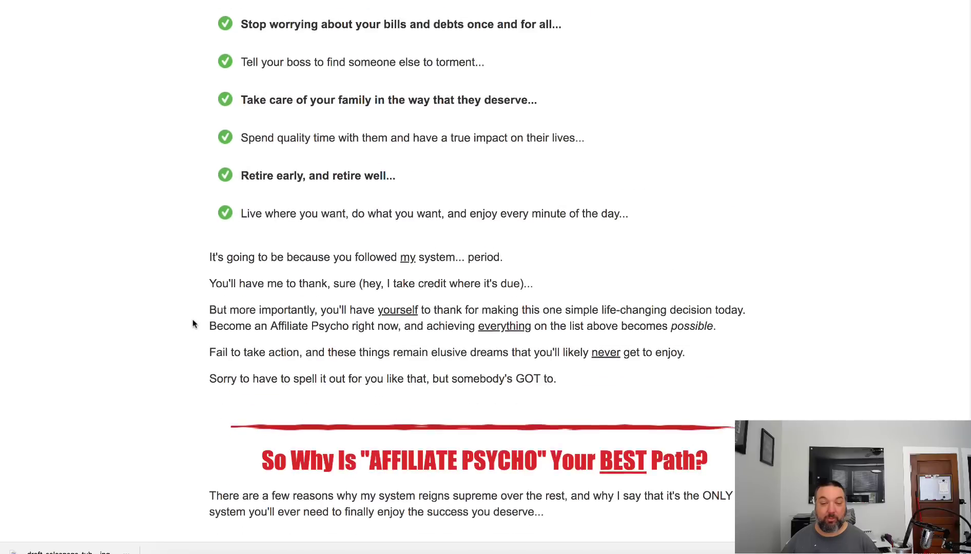
scroll(192, 324, down, 10)
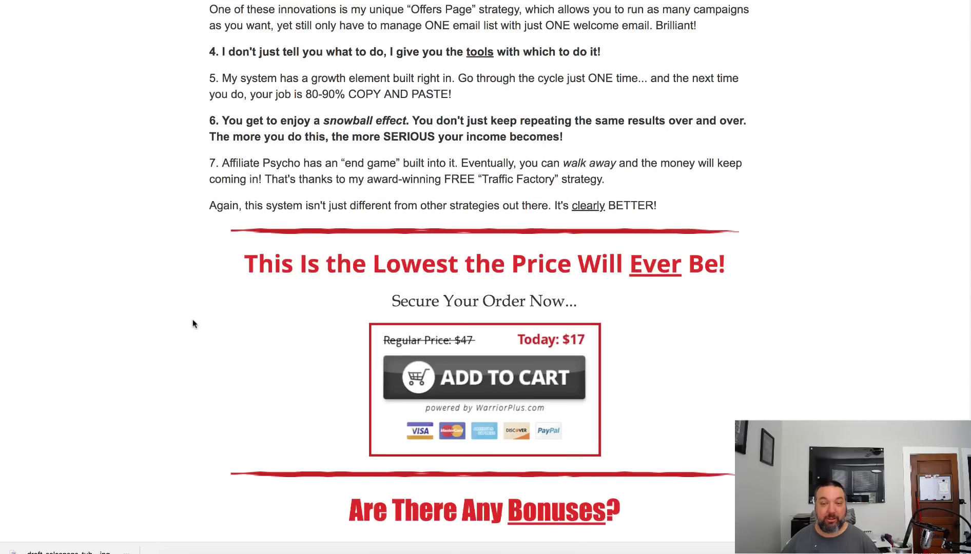
scroll(192, 324, up, 20)
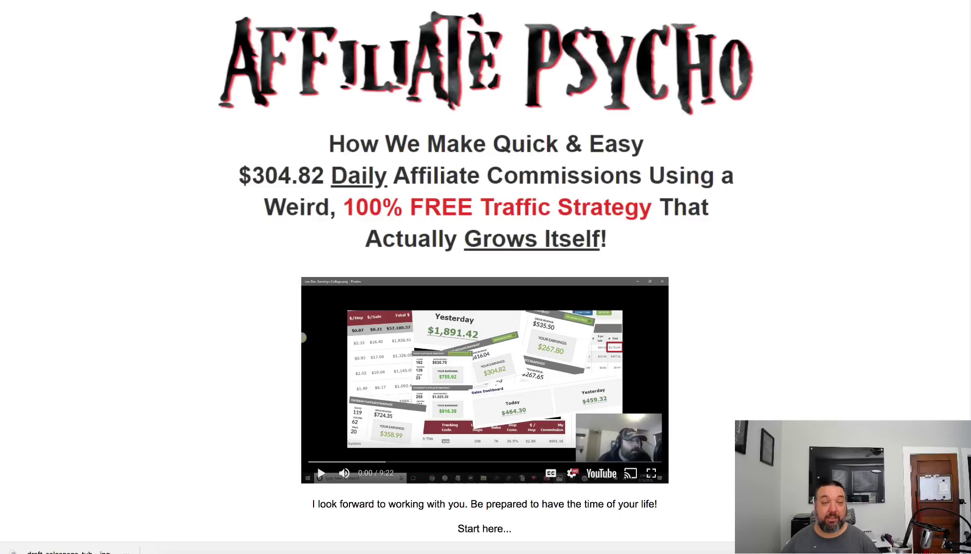
- Replace 'The #1 Trick For Doubled Conversions' with 'Our Number One Method For Creating $304.82 Daily'
key(ctrl+Tab)
key(ctrl+Tab)
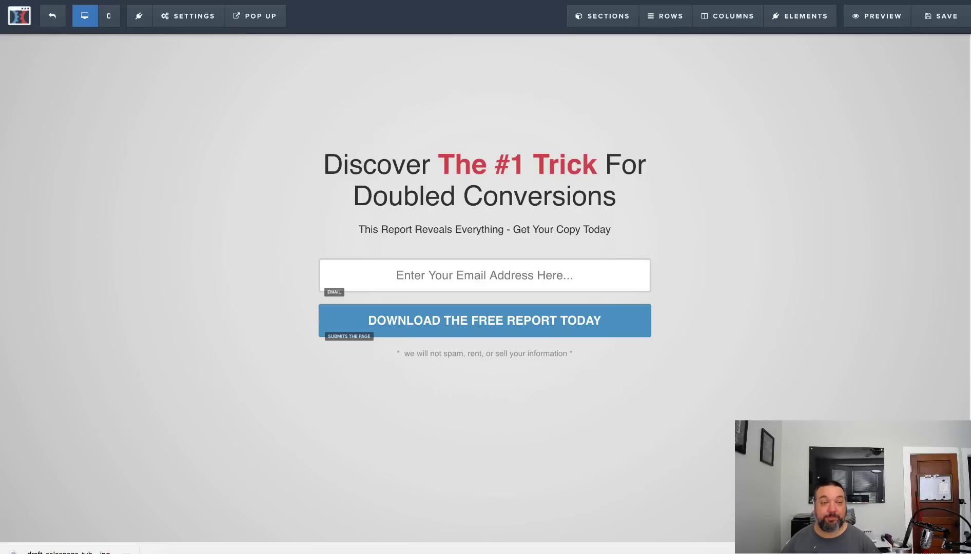
click(422, 170)
key(ctrl+a)
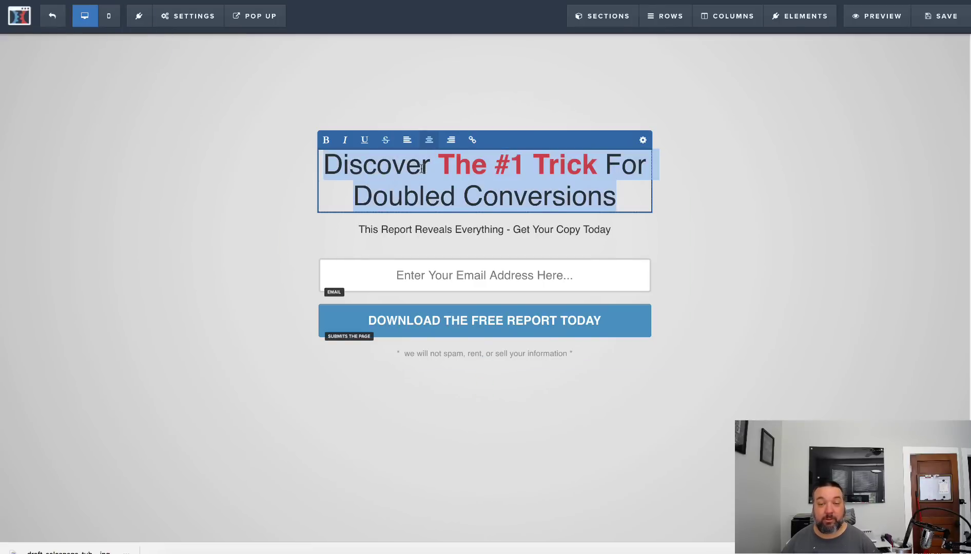
click(442, 167)
drag(440, 166, 590, 211)
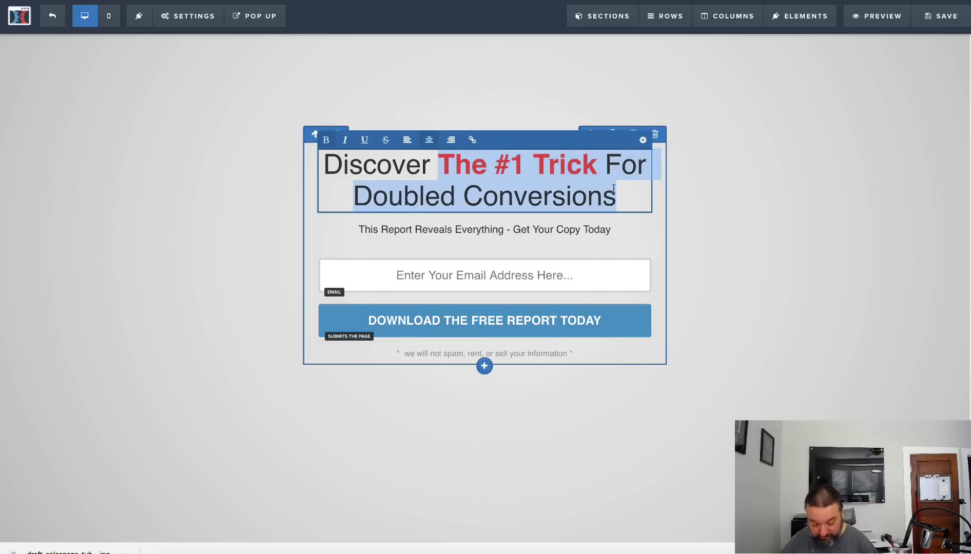
text(Our)
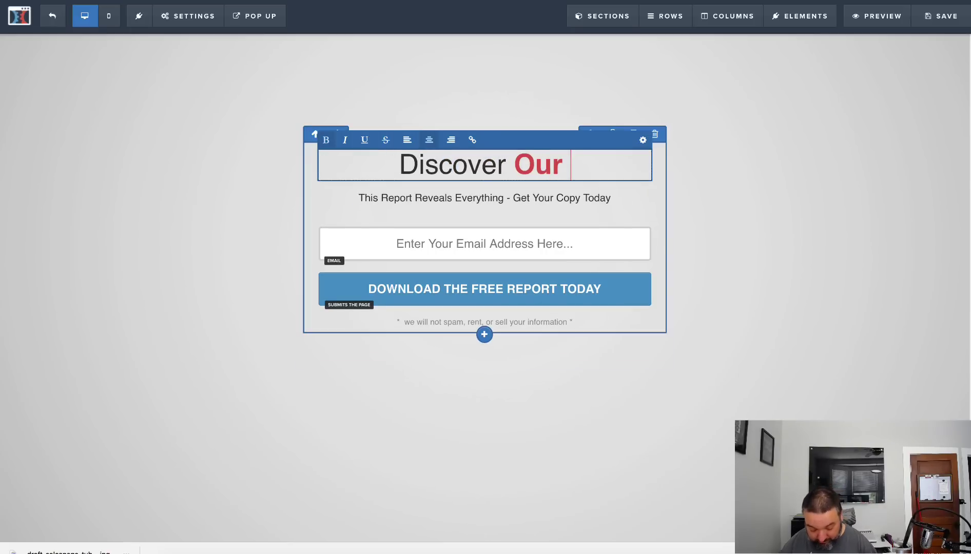
text( Number)
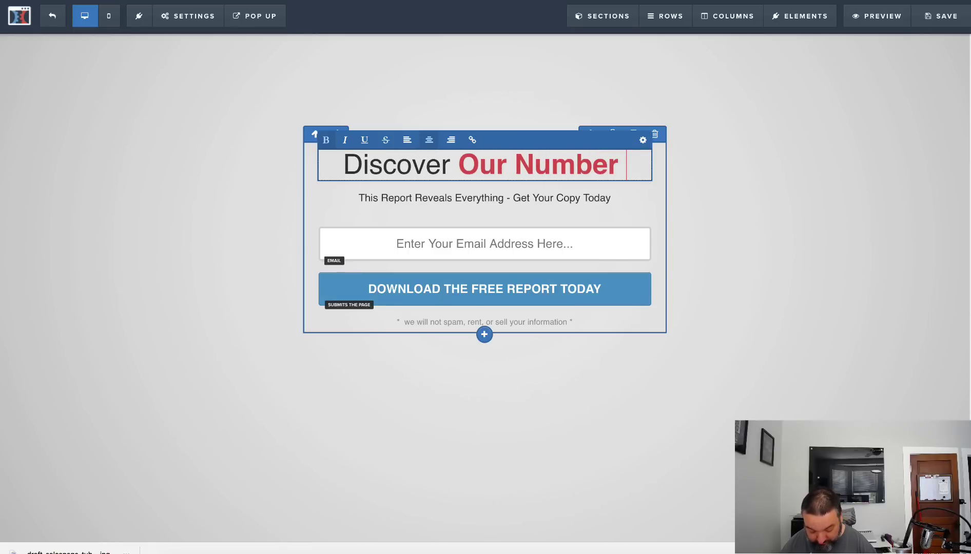
text( One Metho)
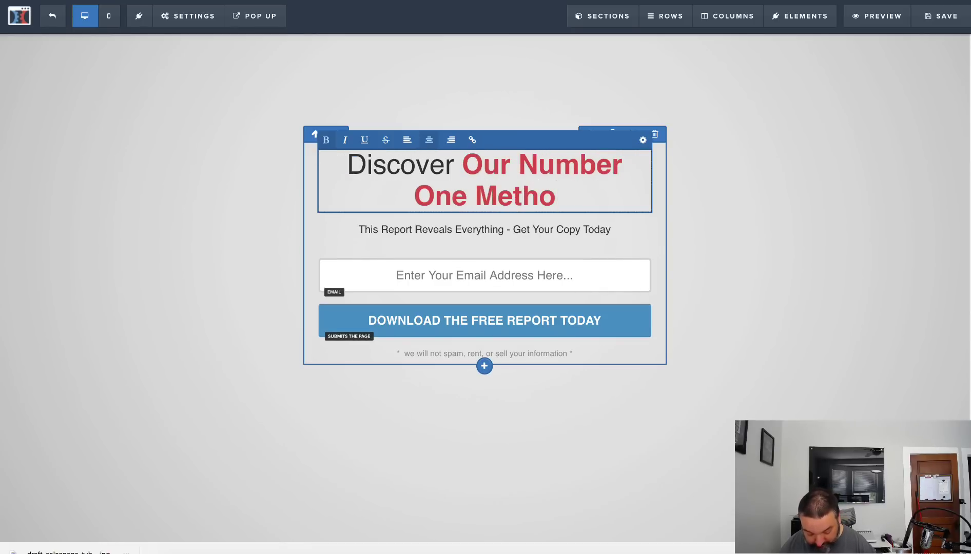
text(d For)
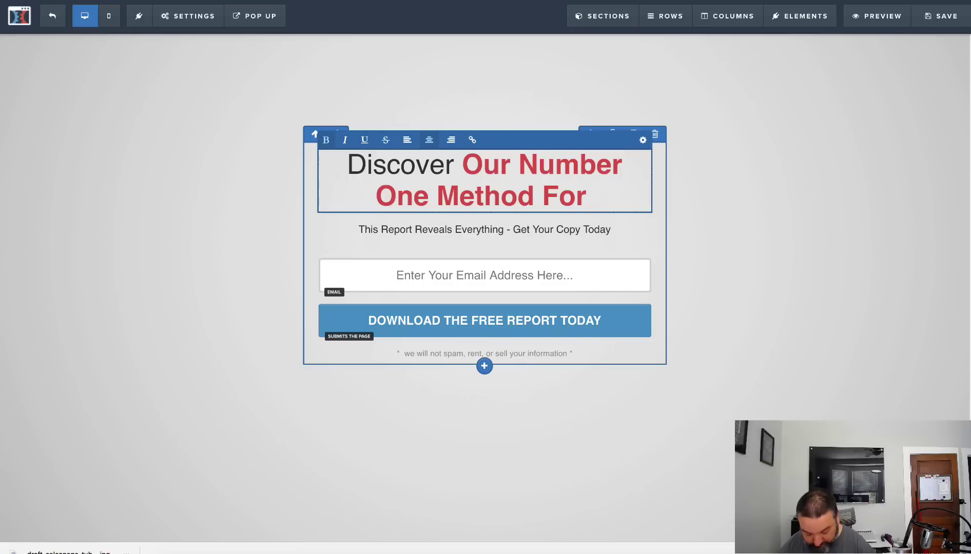
text( Creating)
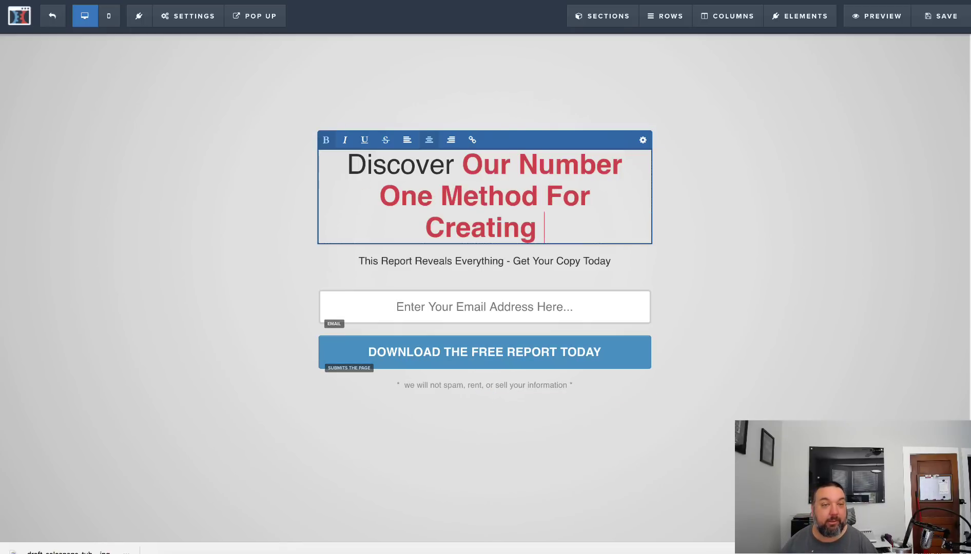
key(ctrl+Tab)
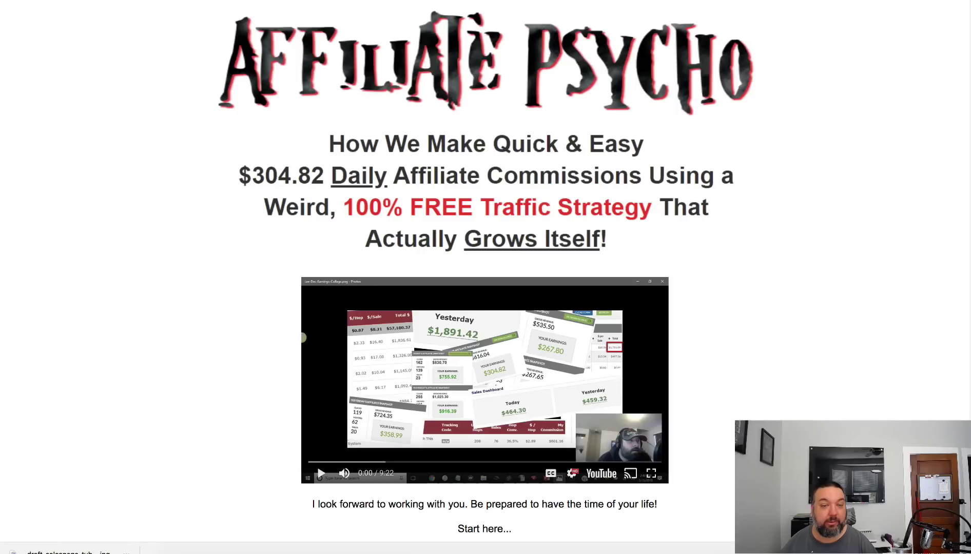
key(ctrl+shift+Tab)
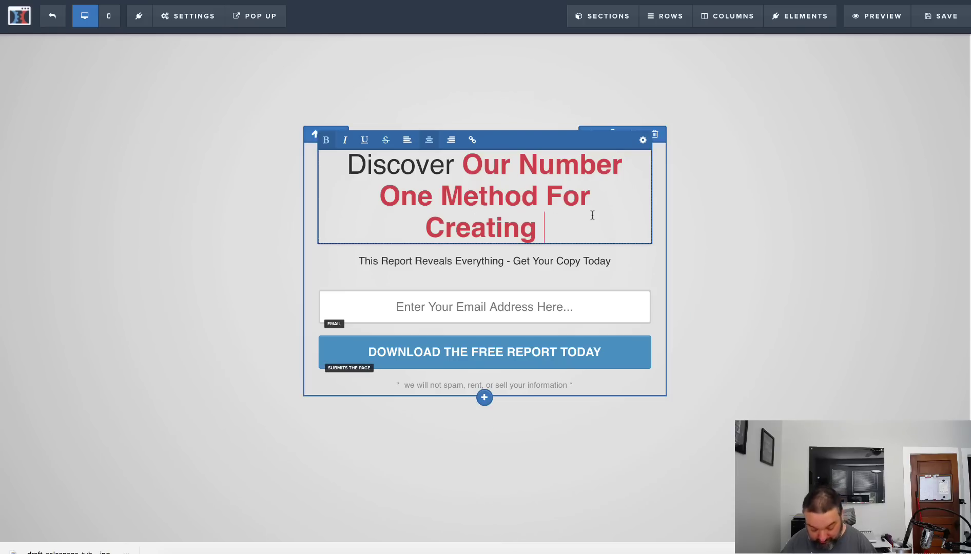
text($30)
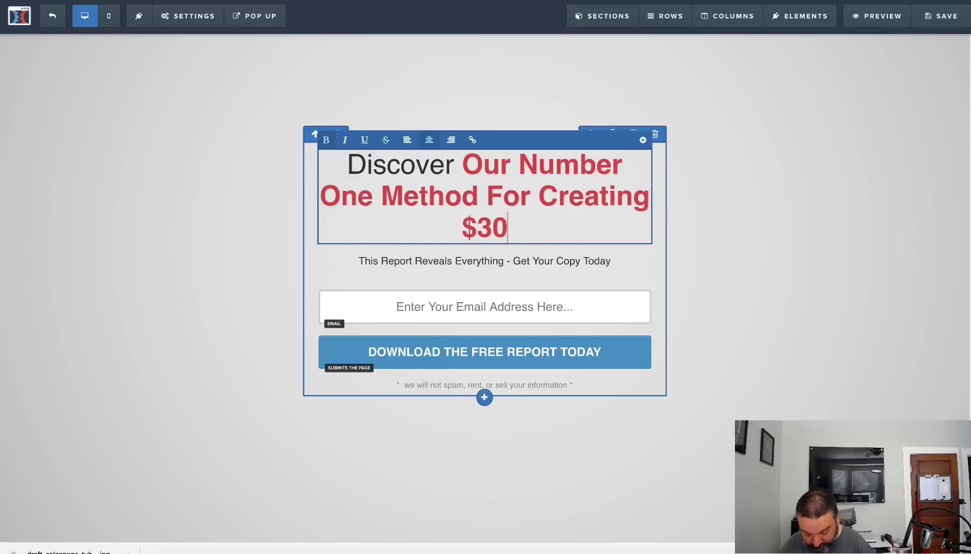
text(4.82 Dail)
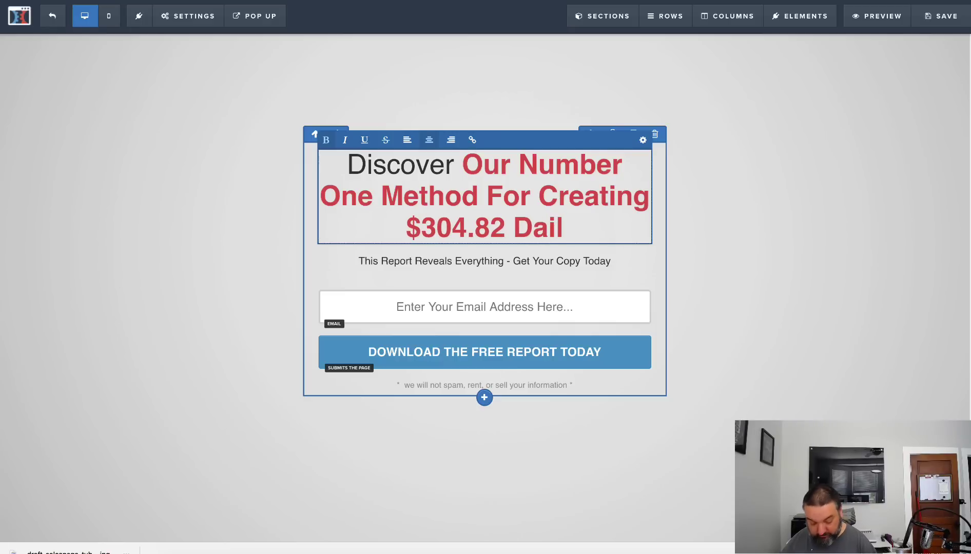
text(y)
click(514, 164)
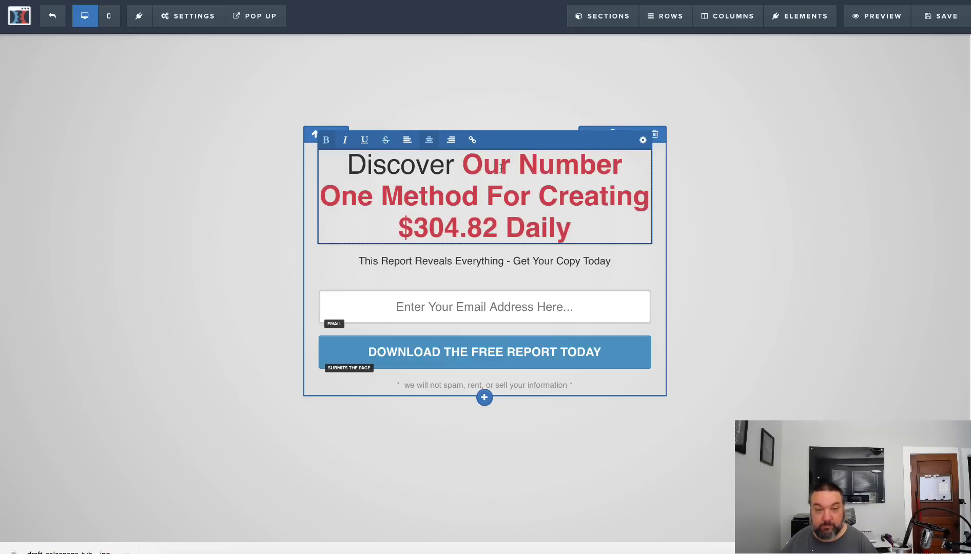
- Unbold 'Our Number One Method For Creating', leaving only '$304.82 Daily' bold
drag(464, 166, 656, 197)
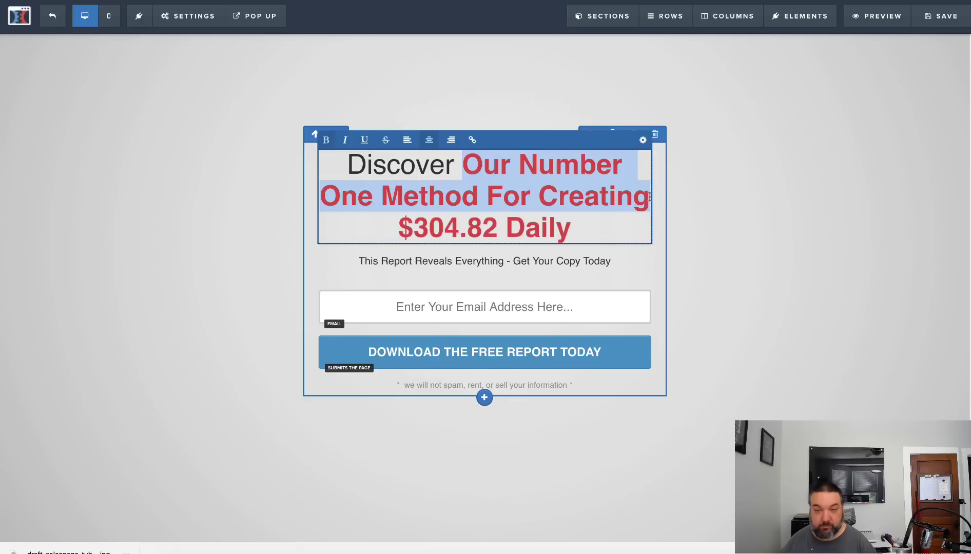
key(ctrl+b)
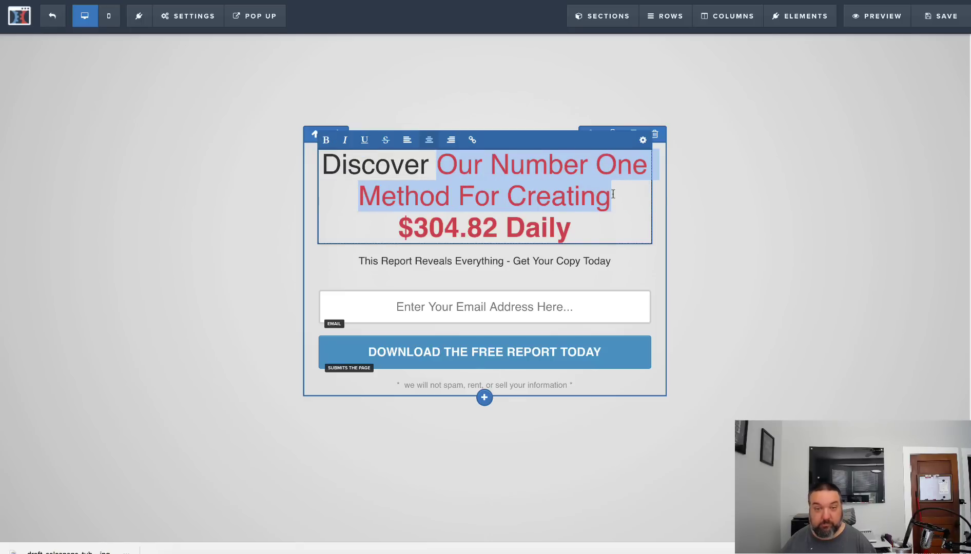
click(612, 194)
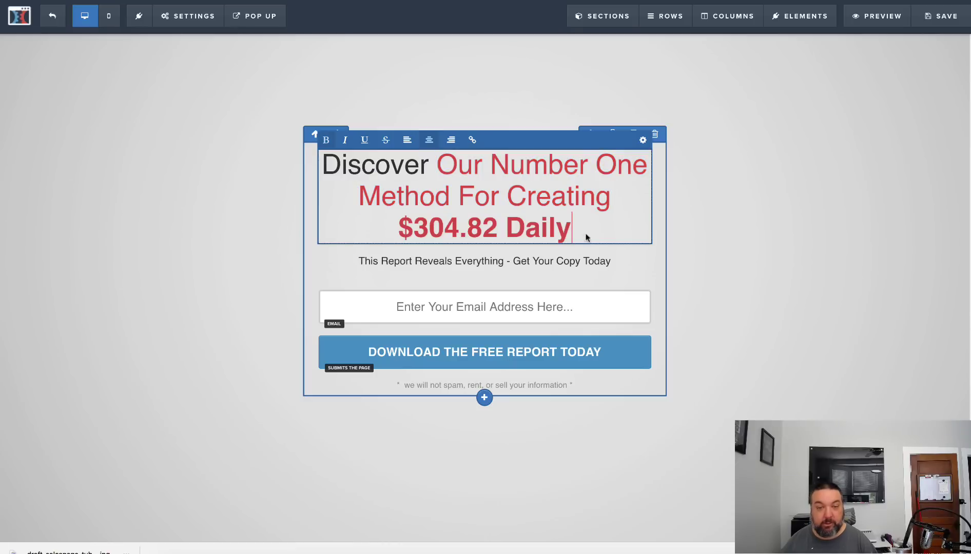
click(524, 263)
click(448, 261)
- In the subheadline, change 'Report' to 'Video' and 'Get Your Copy Today' to 'Go Watch it now'
double_click(393, 261)
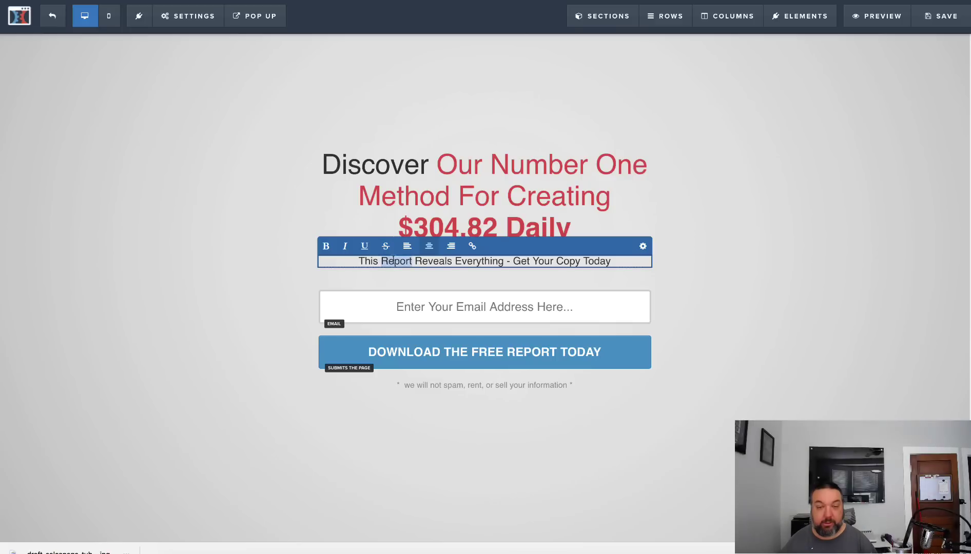
text(Video)
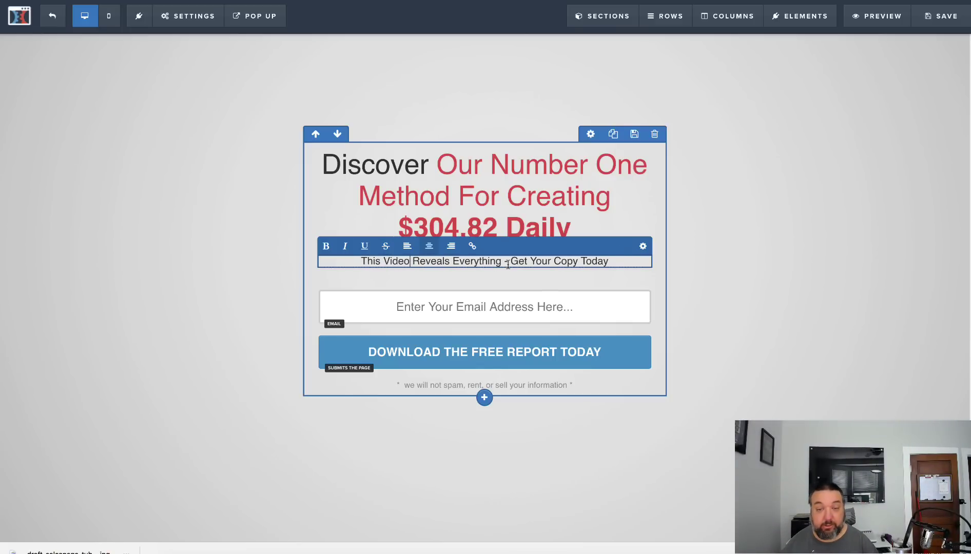
drag(511, 264, 528, 262)
key(Left)
shift+click(613, 262)
text(Go)
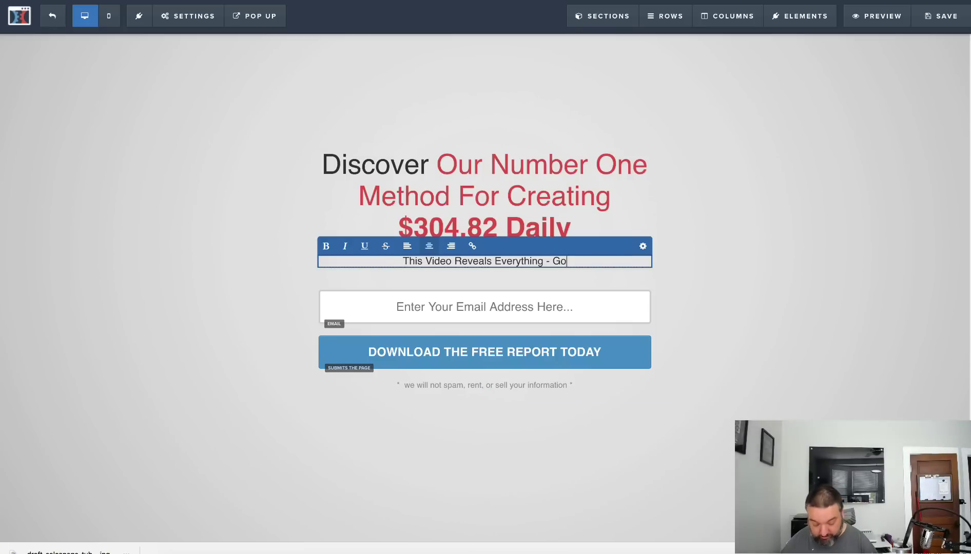
text( Watch it now)
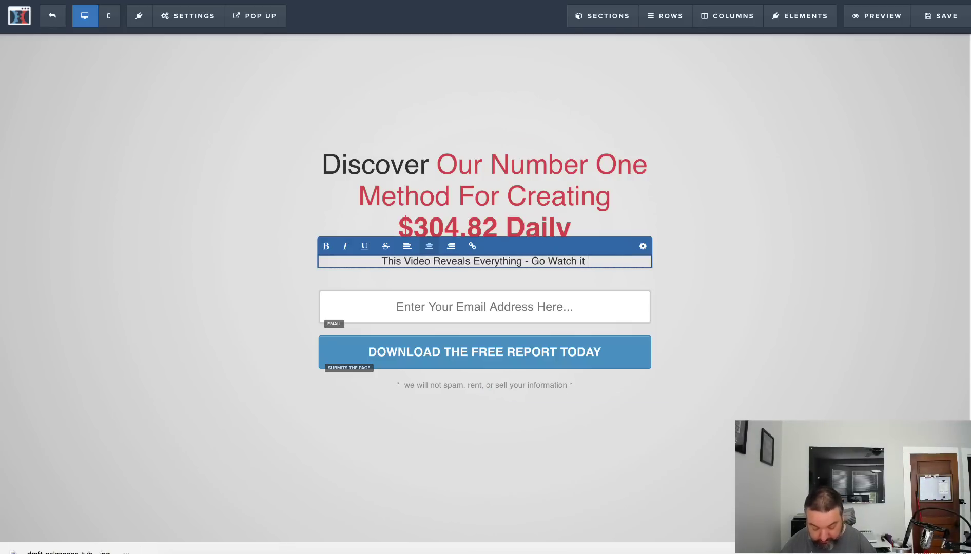
click(492, 312)
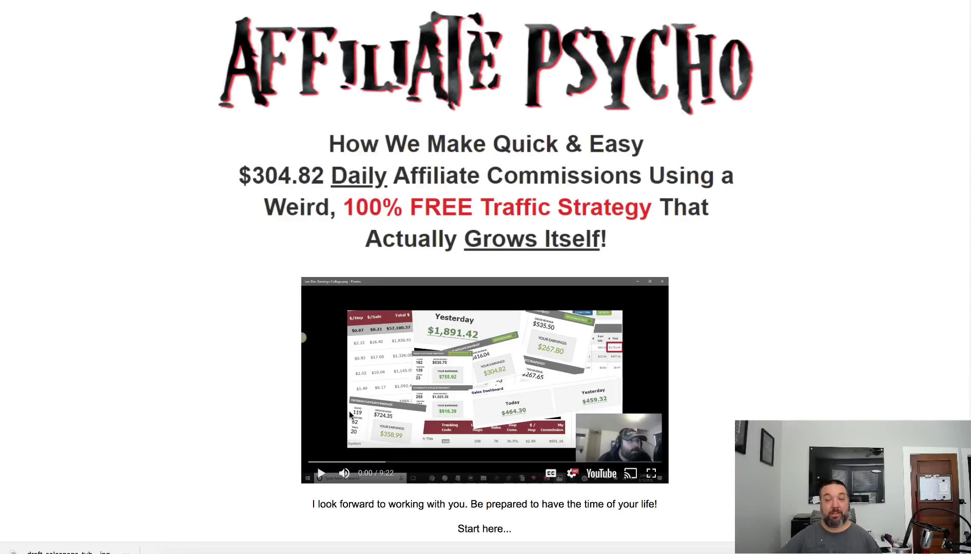
- Check the $17 offer box on the sales page, then cycle tabs back to the opt-in editor
scroll(387, 349, down, 2)
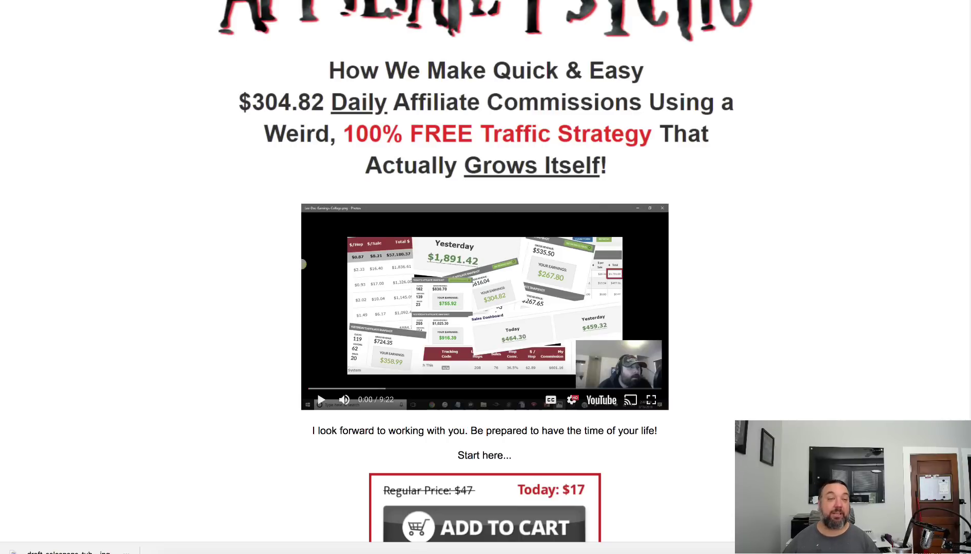
key(ctrl+Tab)
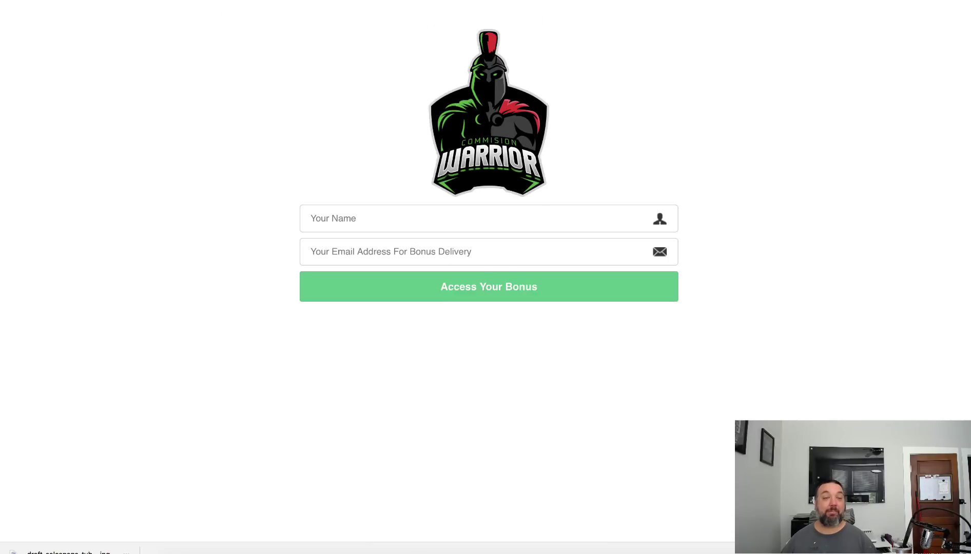
key(ctrl+Tab)
key(ctrl+Tab)
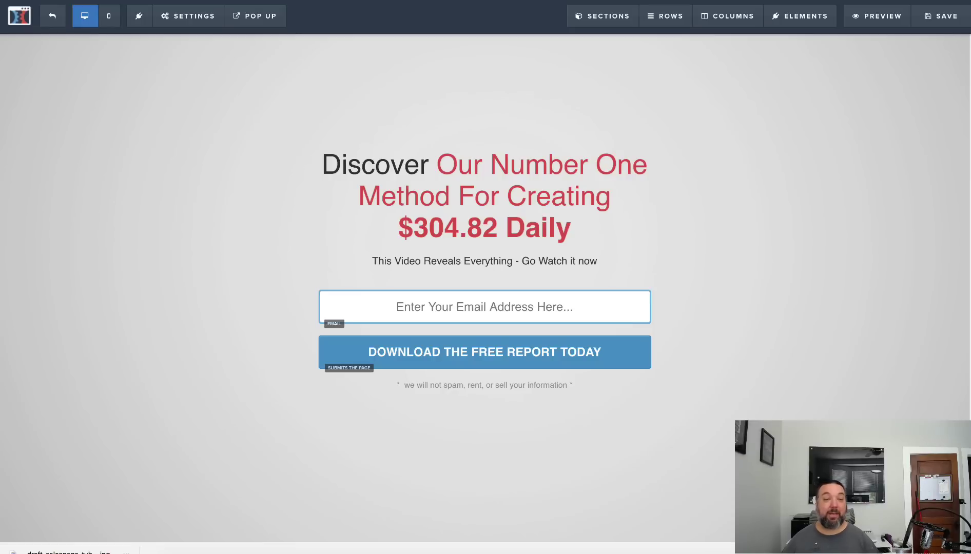
- Exit the page editor, select the psycho bonus step, and start adding a new funnel step
click(52, 15)
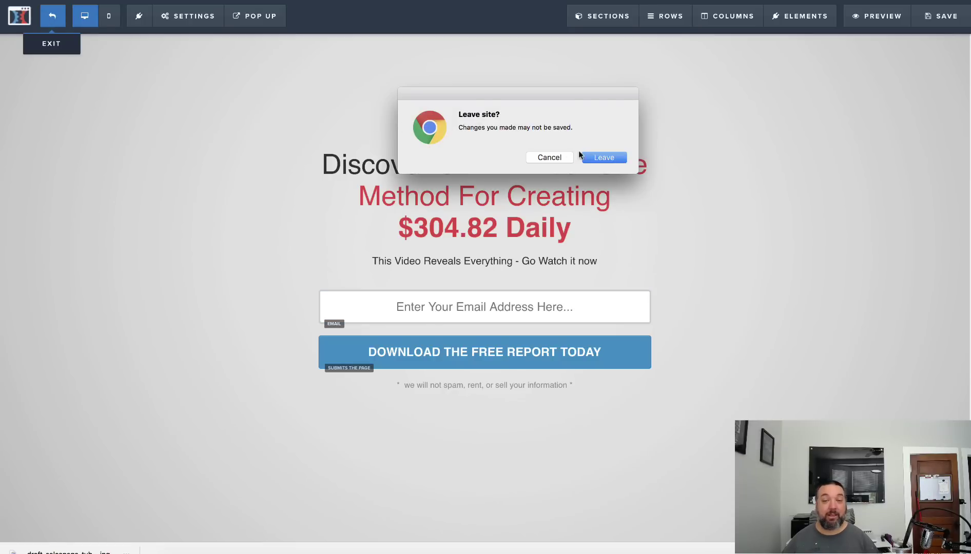
click(598, 157)
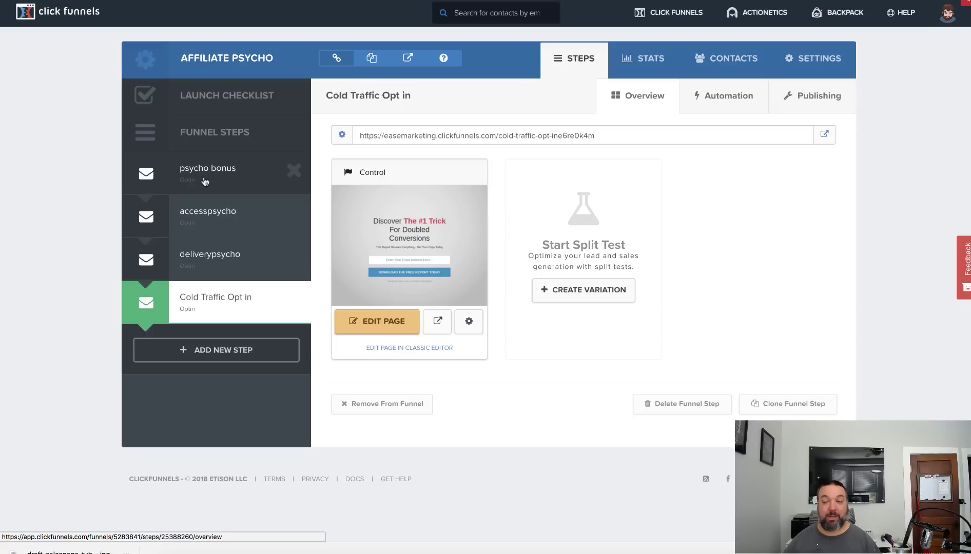
click(205, 182)
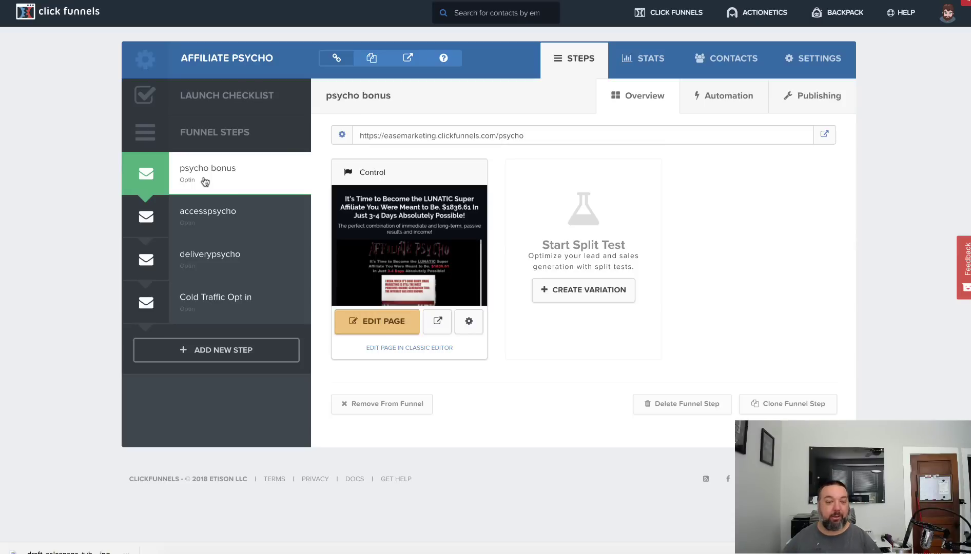
click(192, 351)
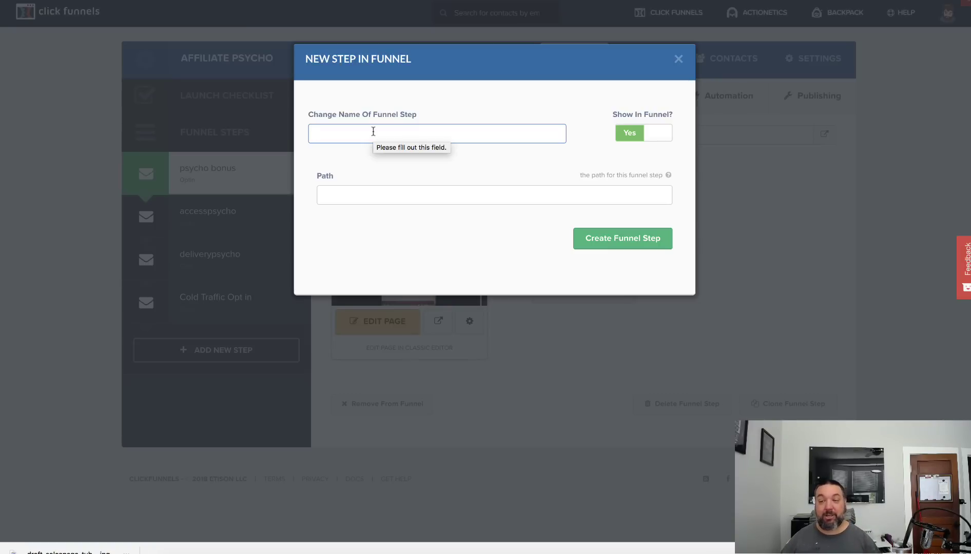
- Enter 'bridge' as the step name, then close the New Step form without creating it
text(b)
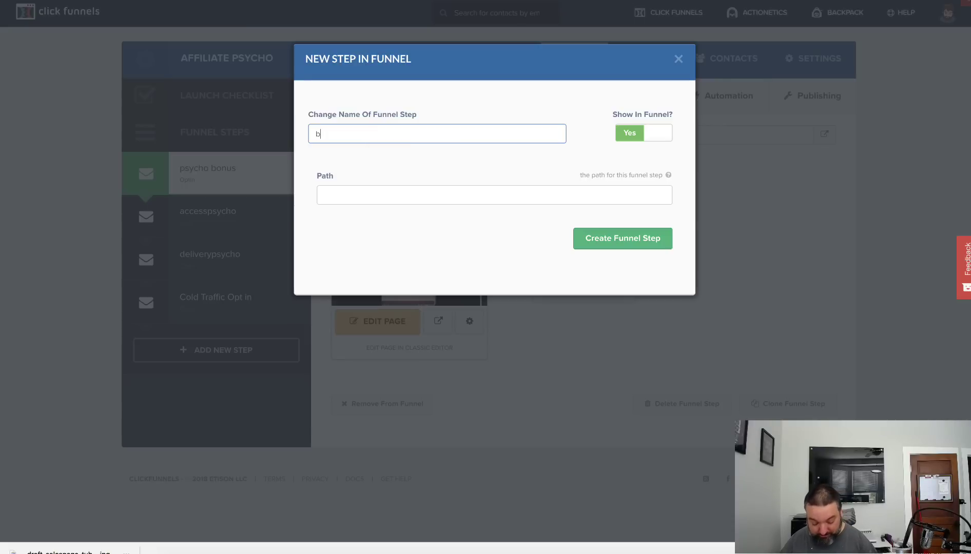
text(ridge)
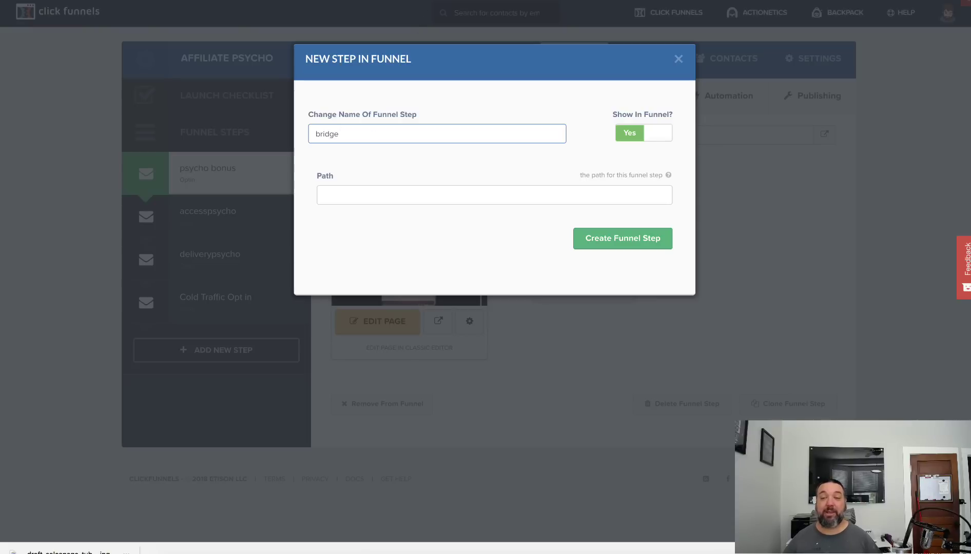
click(678, 59)
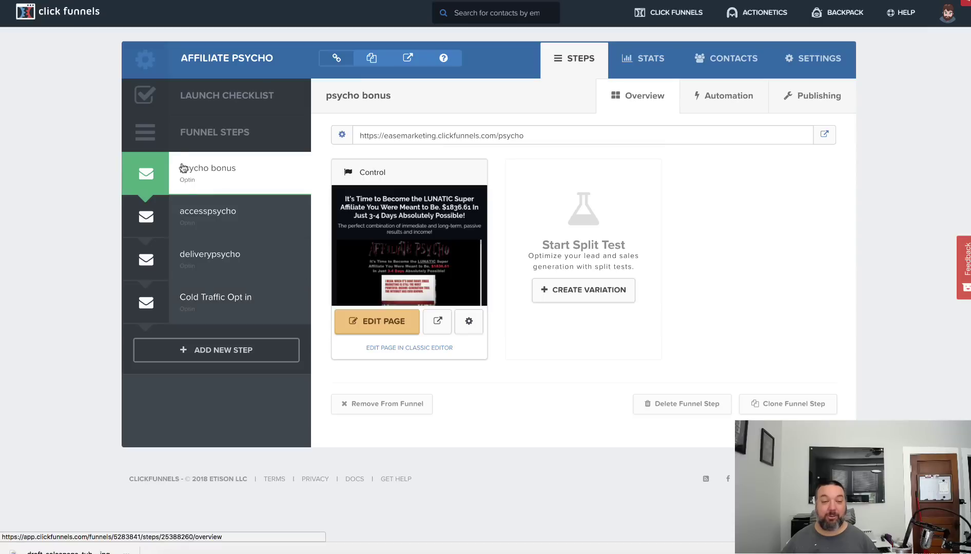
- Open the psycho bonus page in the editor and look over its LUNATIC Super Affiliate headline, video and bonuses
click(374, 325)
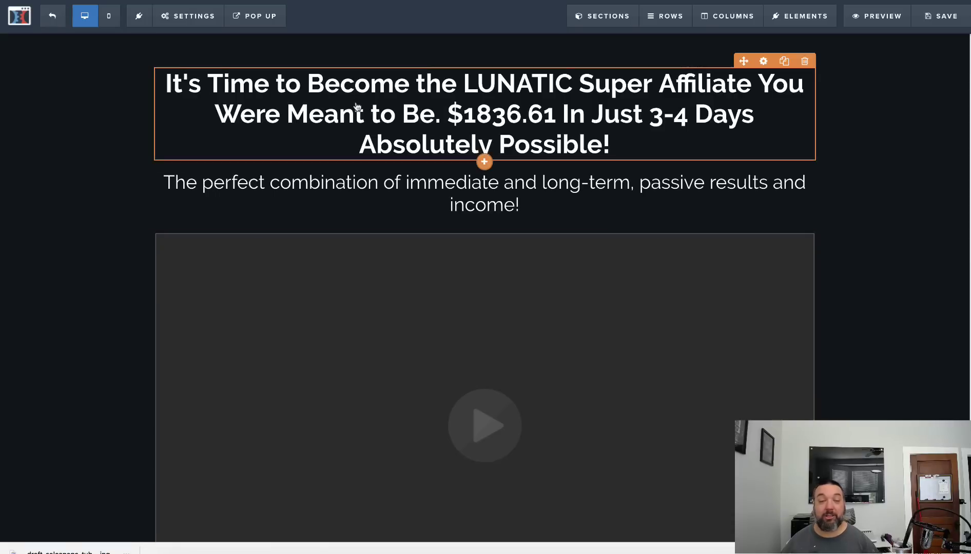
double_click(356, 102)
scroll(363, 216, down, 4)
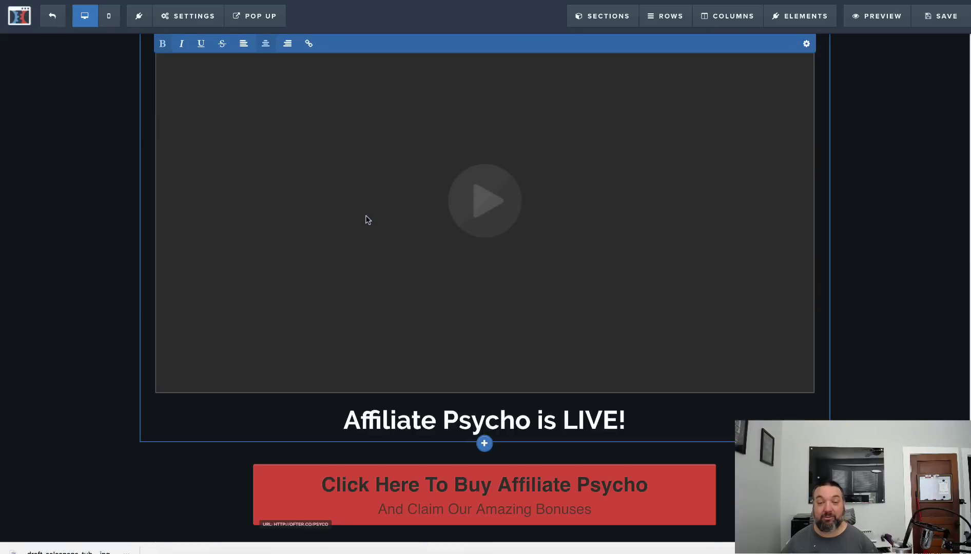
scroll(365, 220, down, 2)
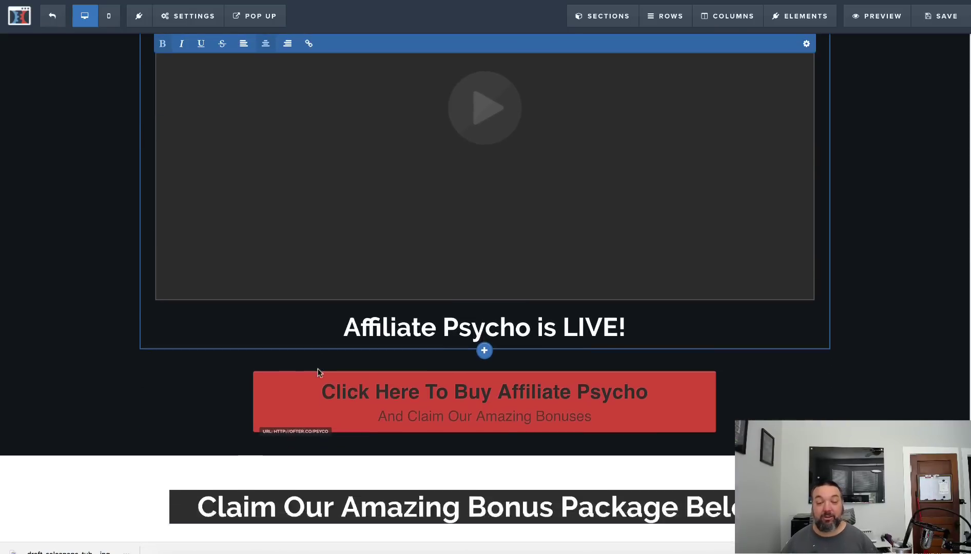
scroll(130, 392, down, 6)
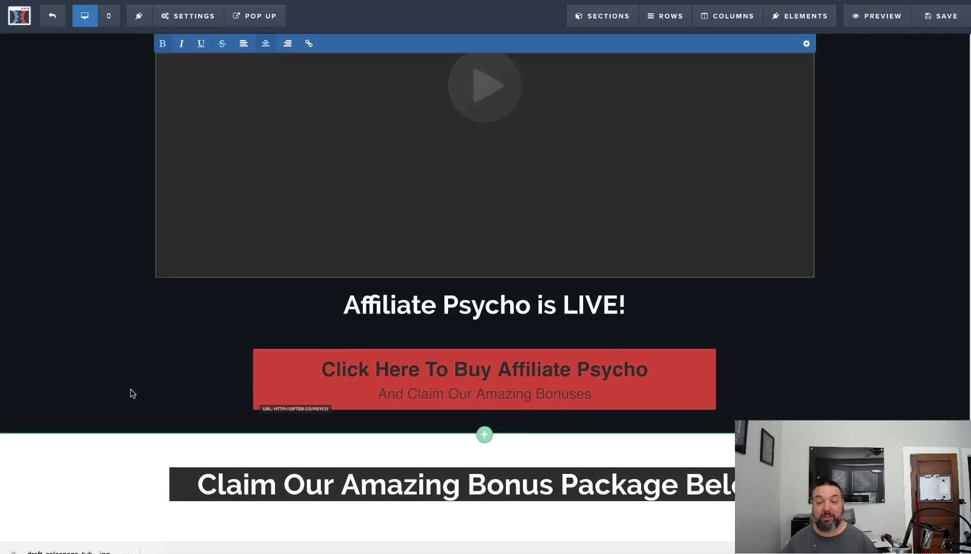
scroll(203, 378, down, 8)
scroll(230, 347, down, 20)
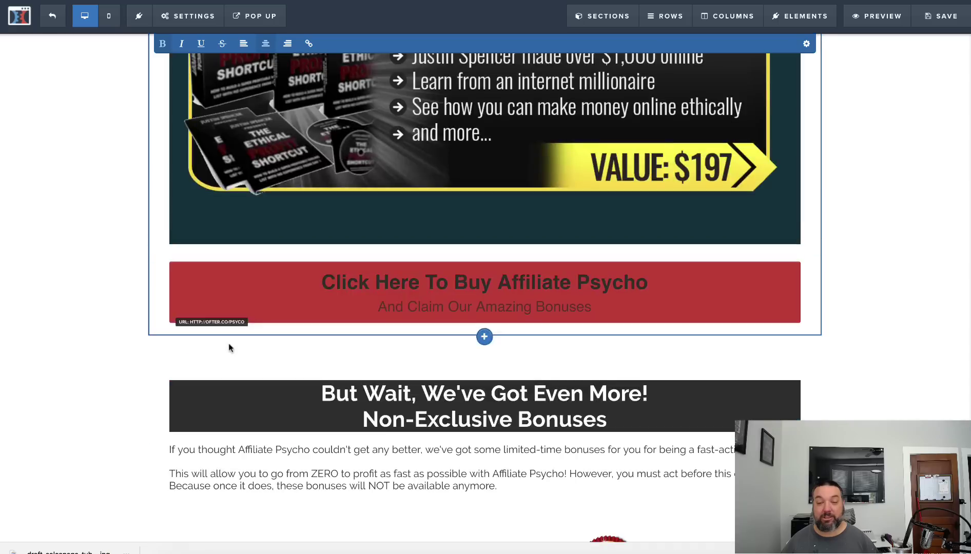
key(Home)
scroll(230, 346, down, 5)
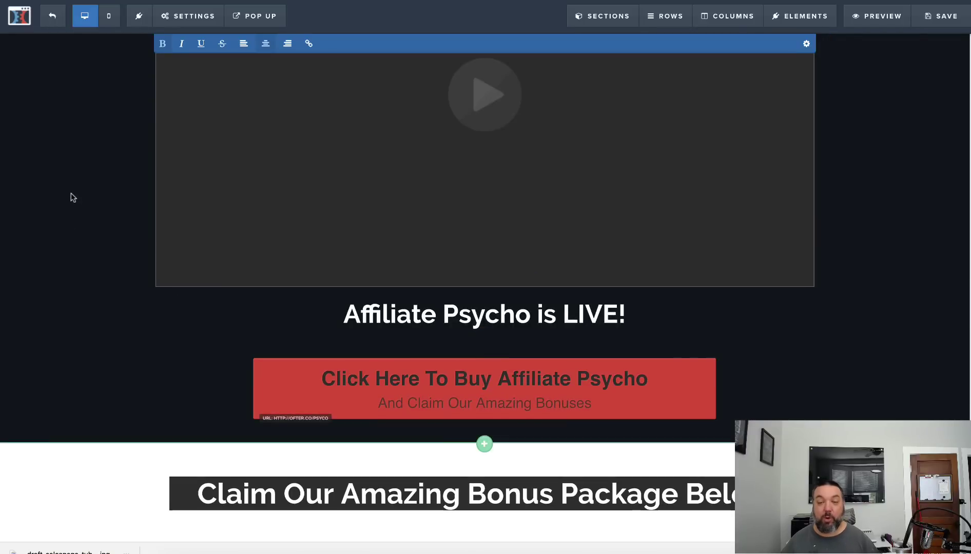
scroll(73, 199, up, 5)
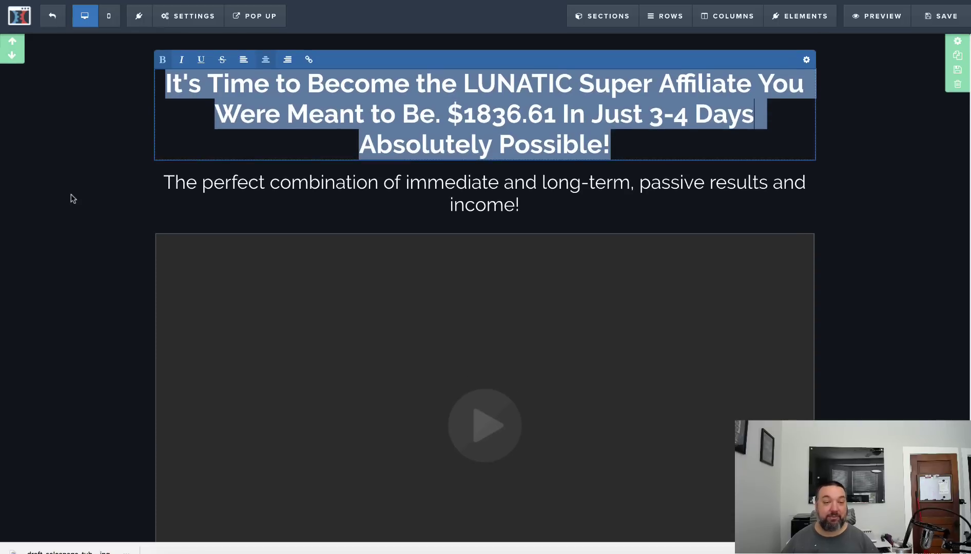
click(71, 195)
click(158, 16)
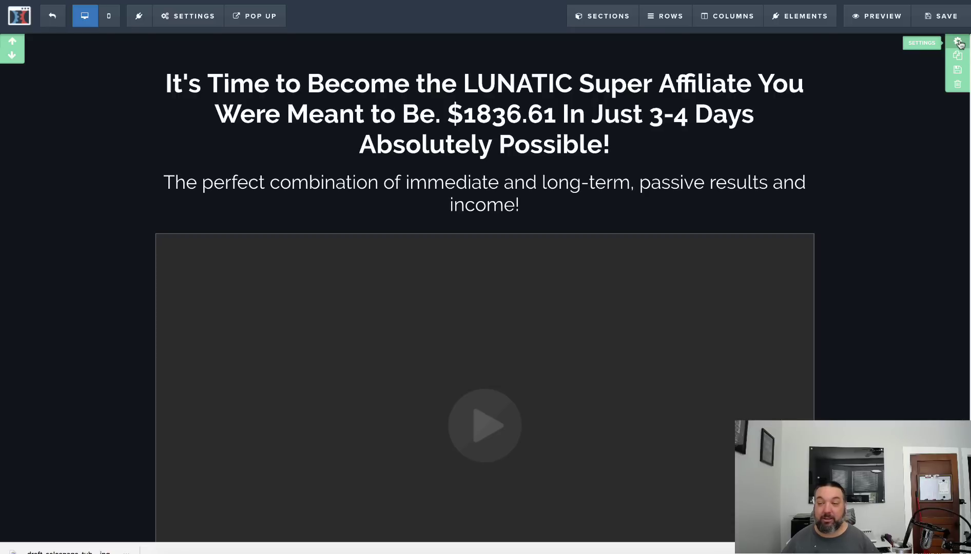
- Set the top headline section's background colour to blue
click(957, 42)
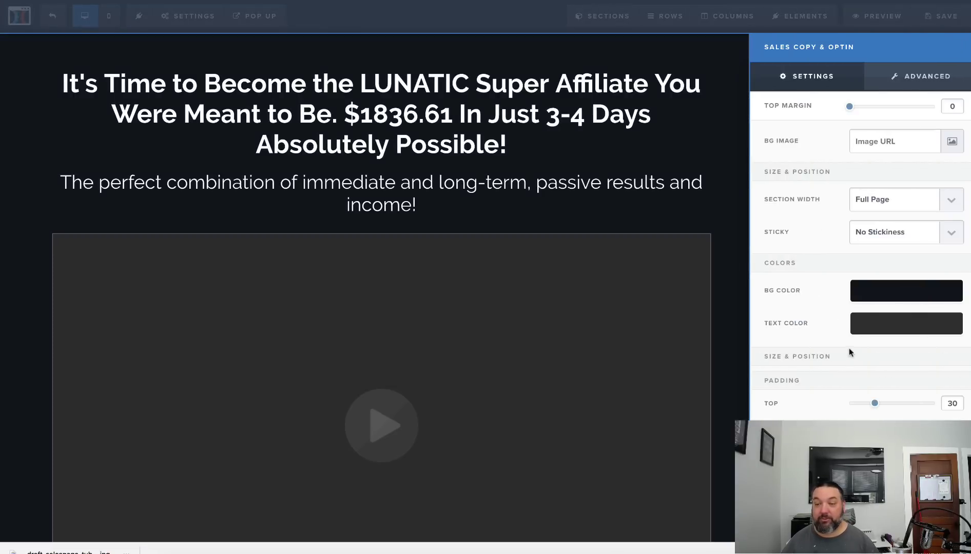
click(880, 300)
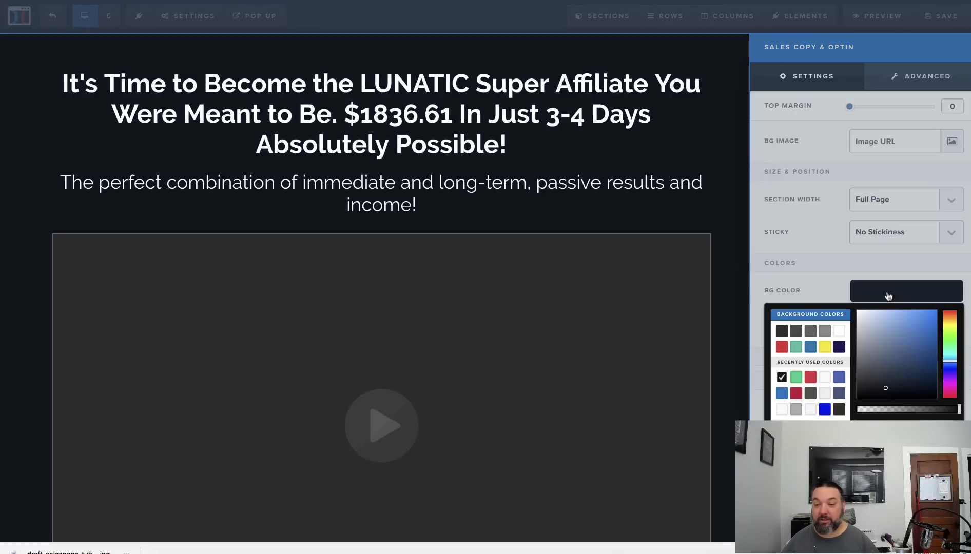
click(817, 349)
click(667, 210)
- Change the red Click Here To Buy Affiliate Psycho button's background to yellow
scroll(672, 264, down, 7)
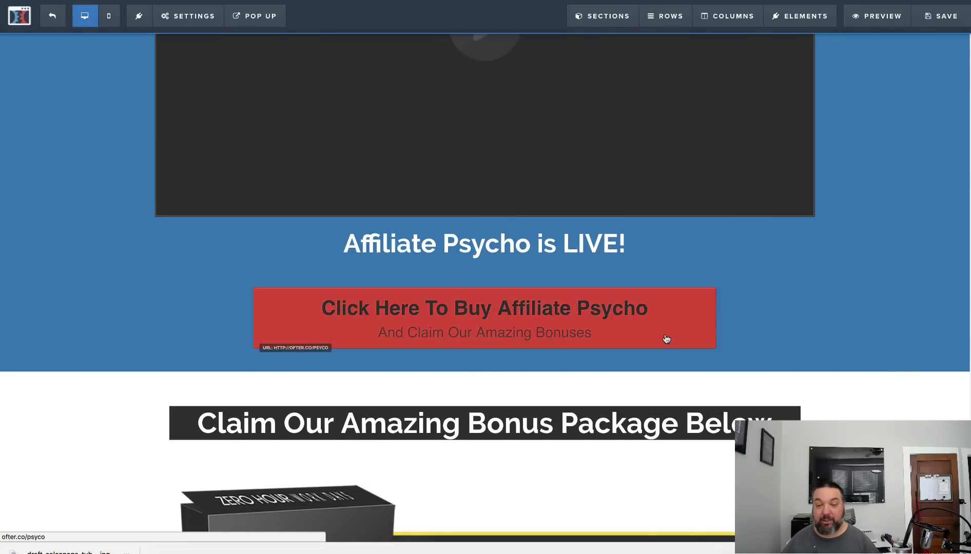
click(666, 339)
click(878, 418)
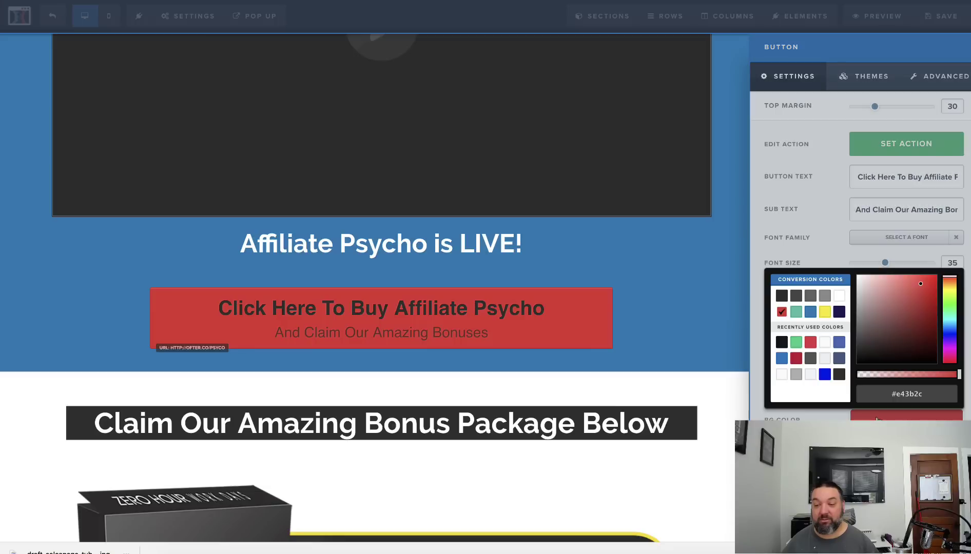
click(825, 312)
click(635, 343)
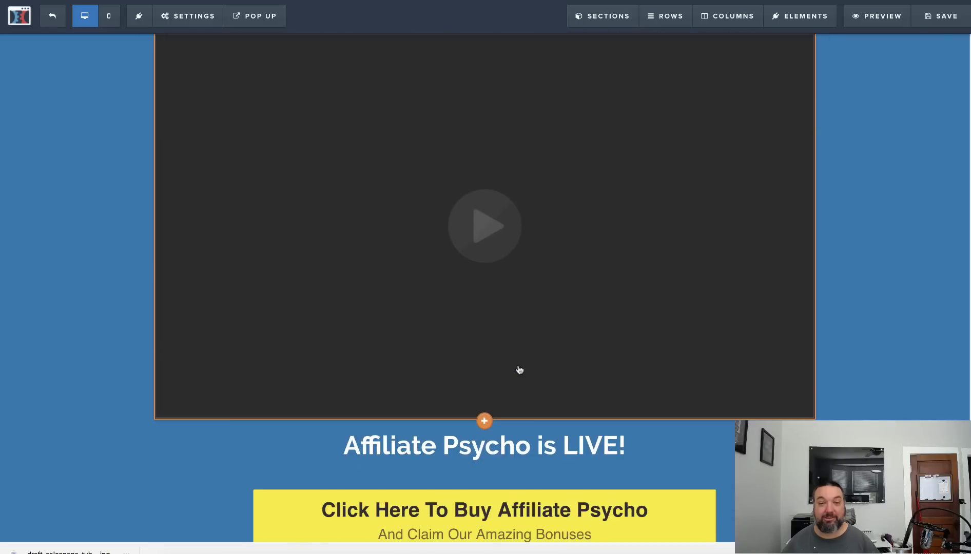
scroll(287, 390, down, 3)
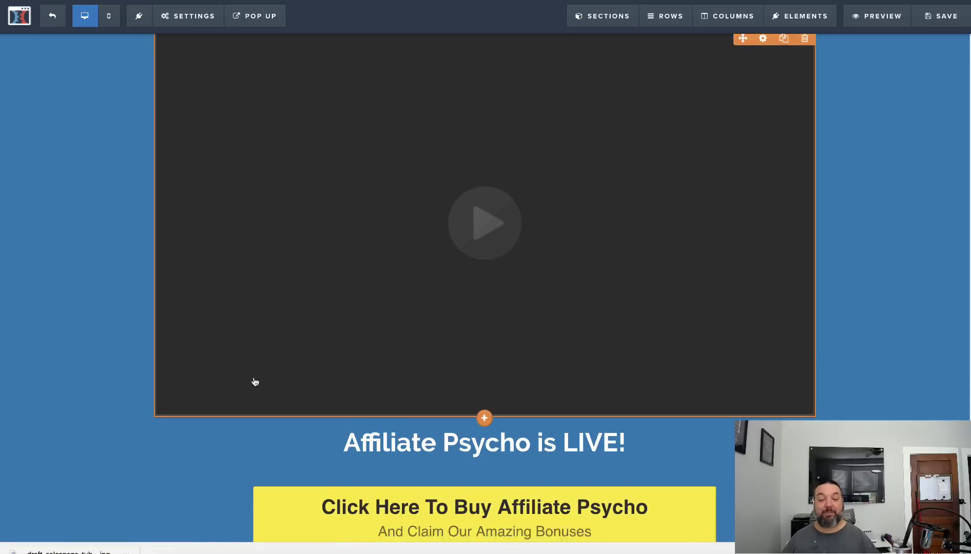
scroll(255, 381, down, 2)
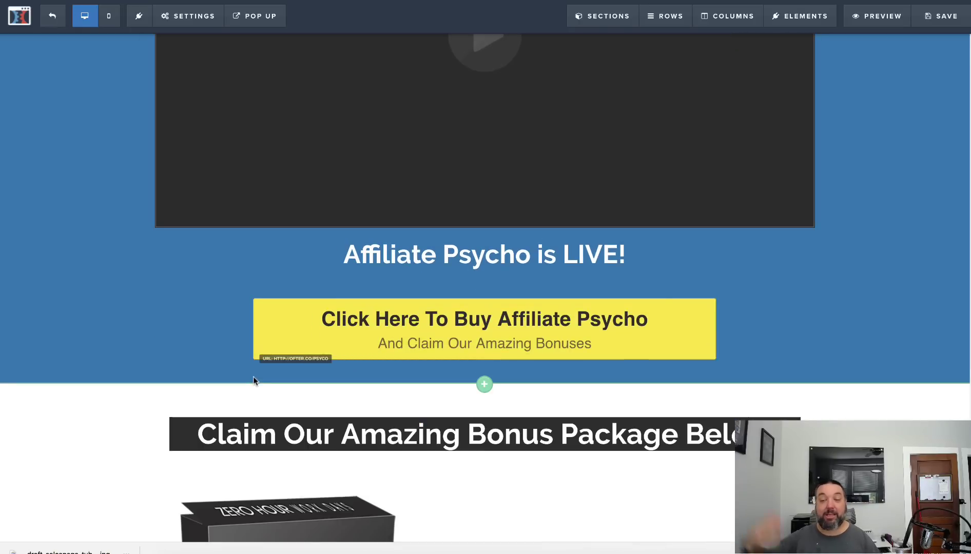
scroll(254, 380, down, 2)
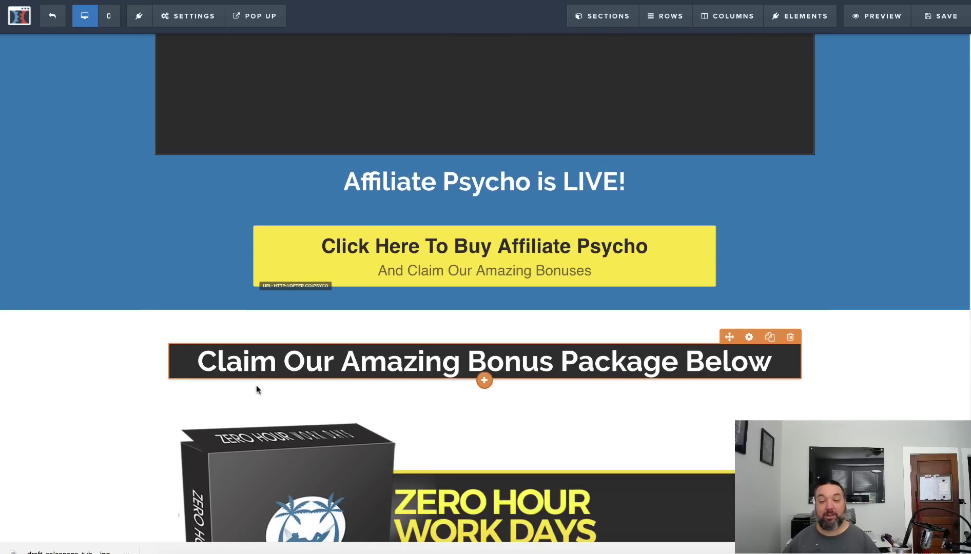
click(347, 361)
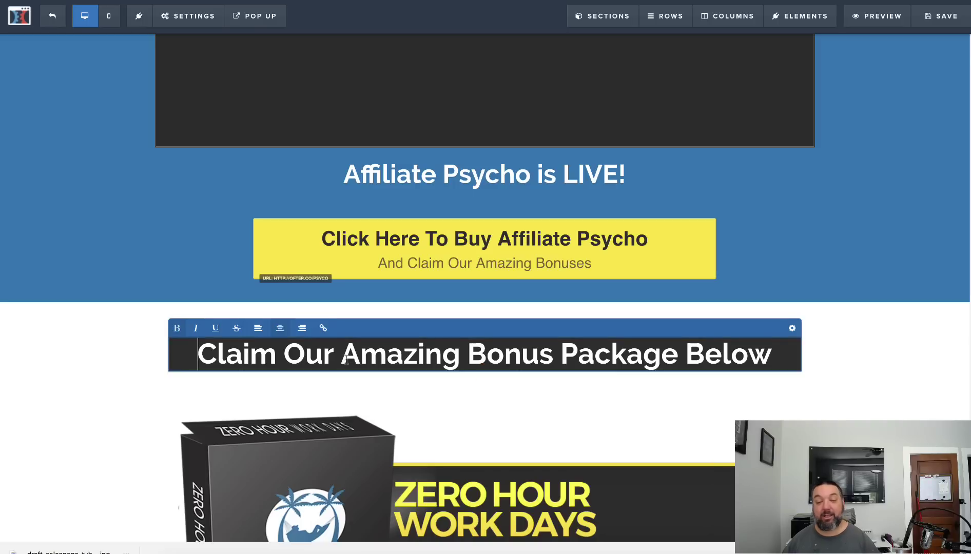
scroll(347, 361, down, 5)
scroll(345, 362, down, 4)
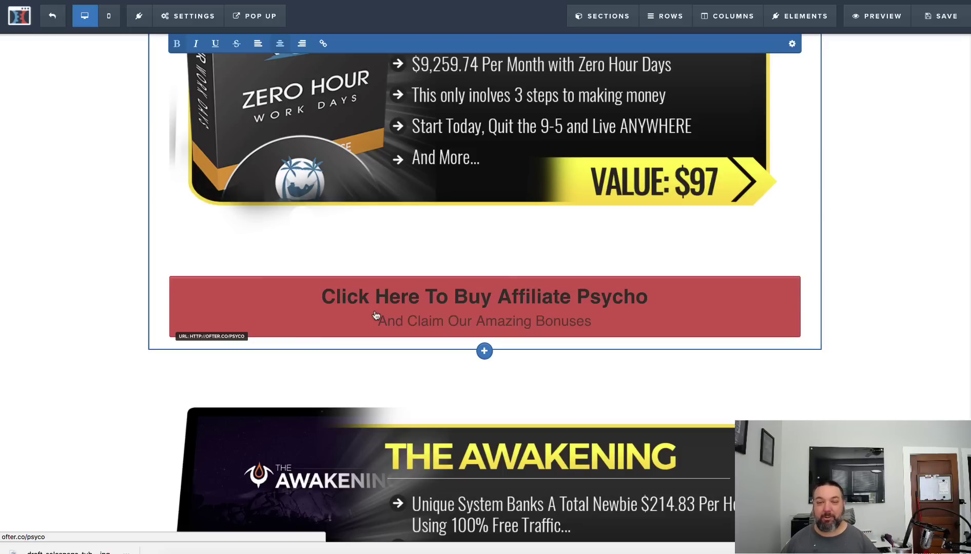
scroll(377, 316, up, 4)
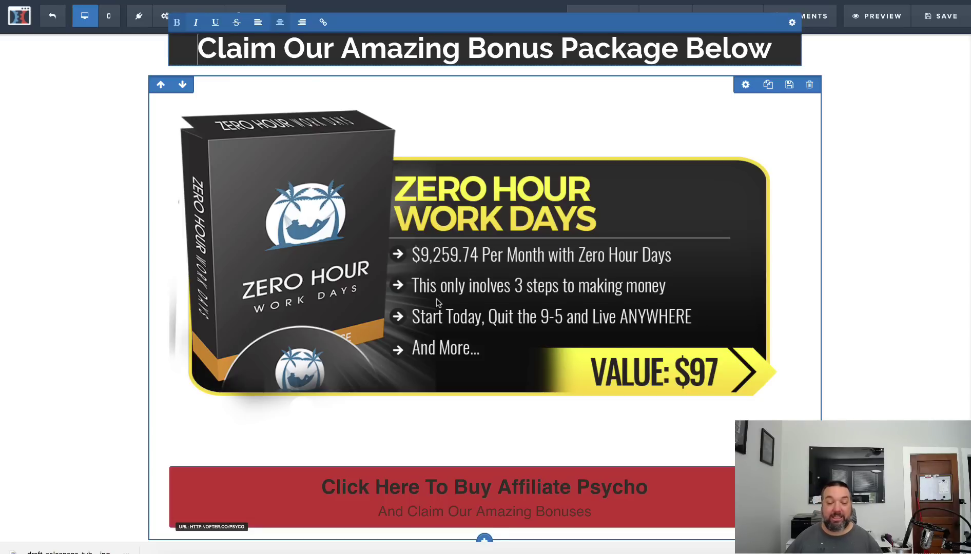
scroll(437, 302, down, 1)
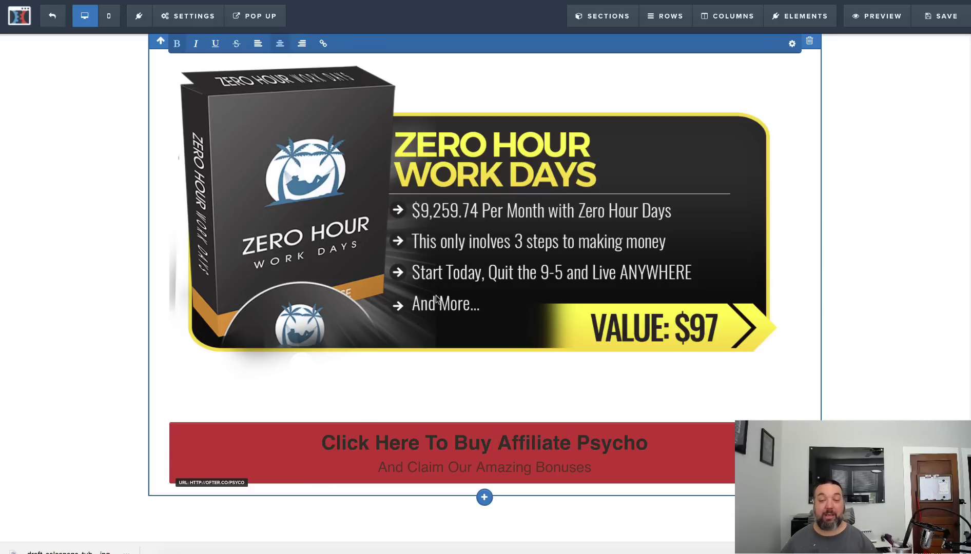
scroll(435, 299, down, 8)
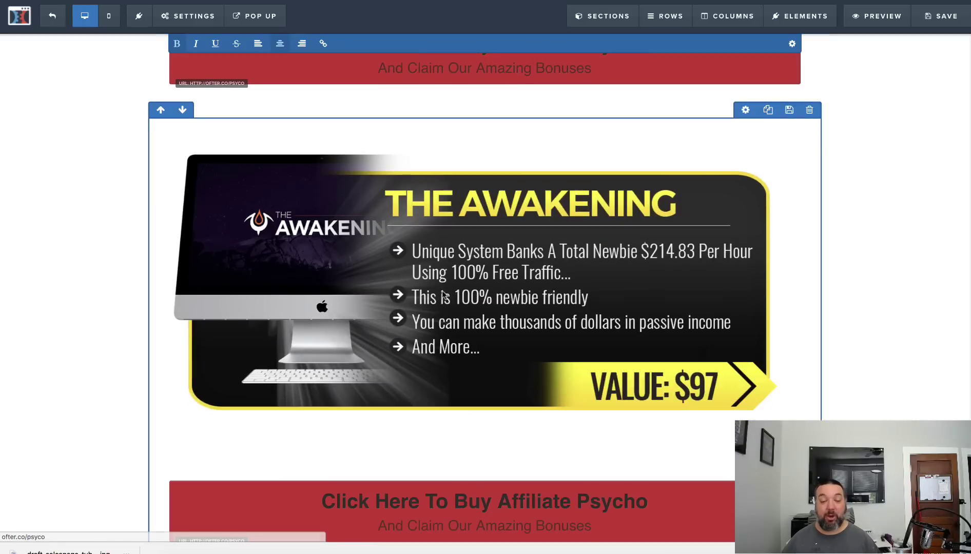